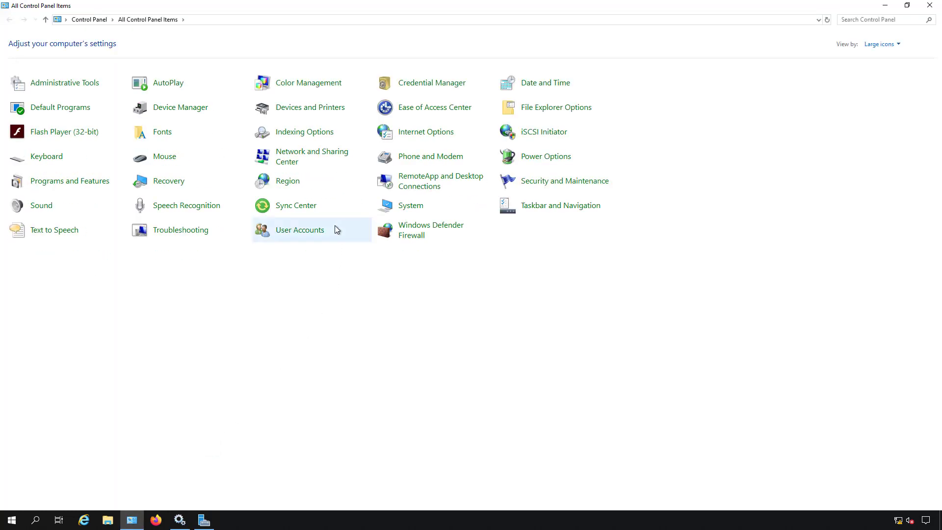
View the System page showing Windows Server 2019 Standard details and activation status
{"action": "left_click", "coordinate": [402, 210]}
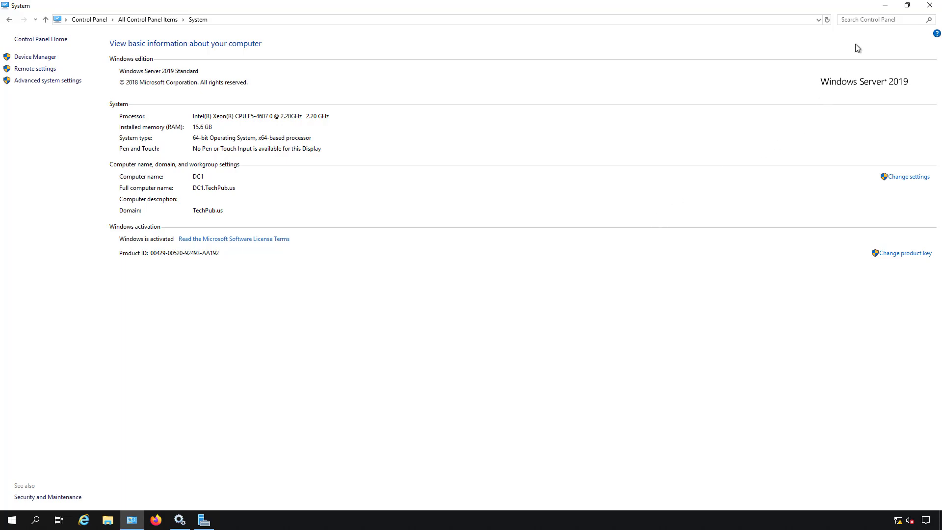
Close System and start Add Roles and Features as a role-based installation on DC1
{"action": "left_click", "coordinate": [928, 6]}
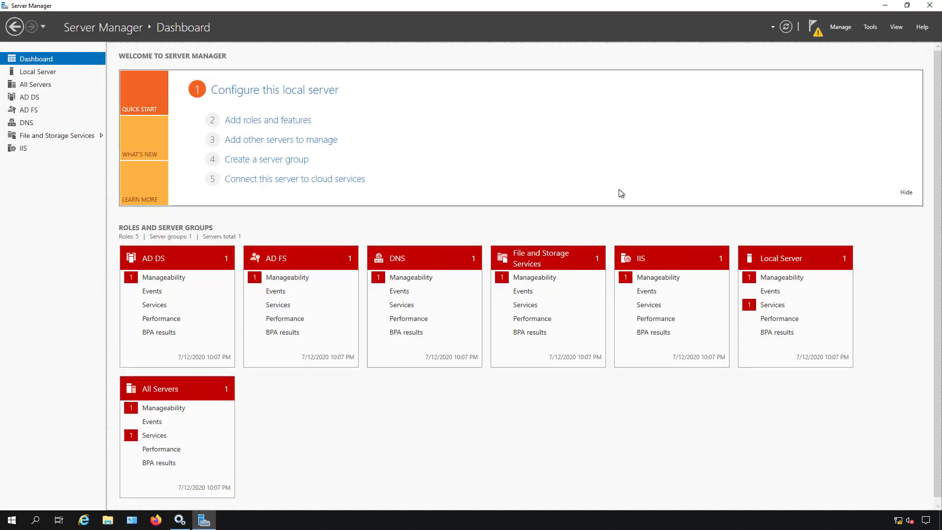
{"action": "left_click", "coordinate": [275, 123]}
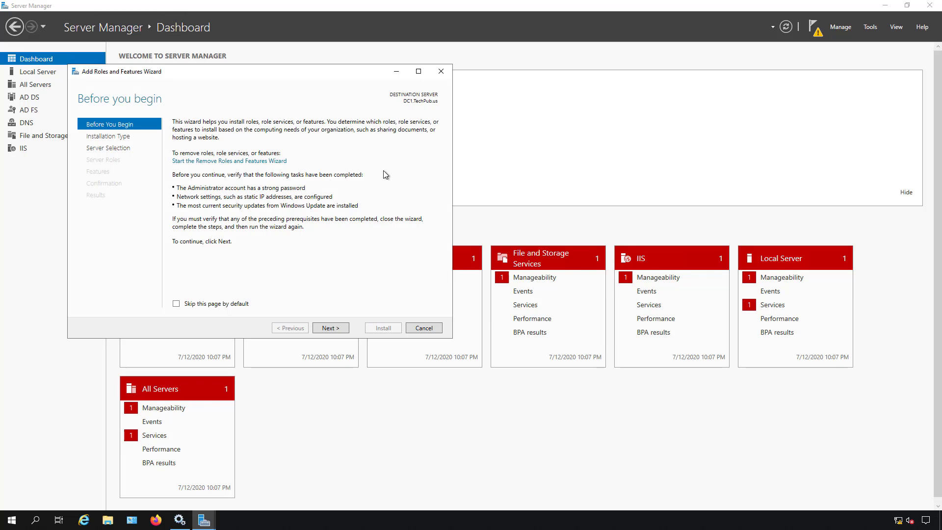
{"action": "left_click", "coordinate": [418, 72]}
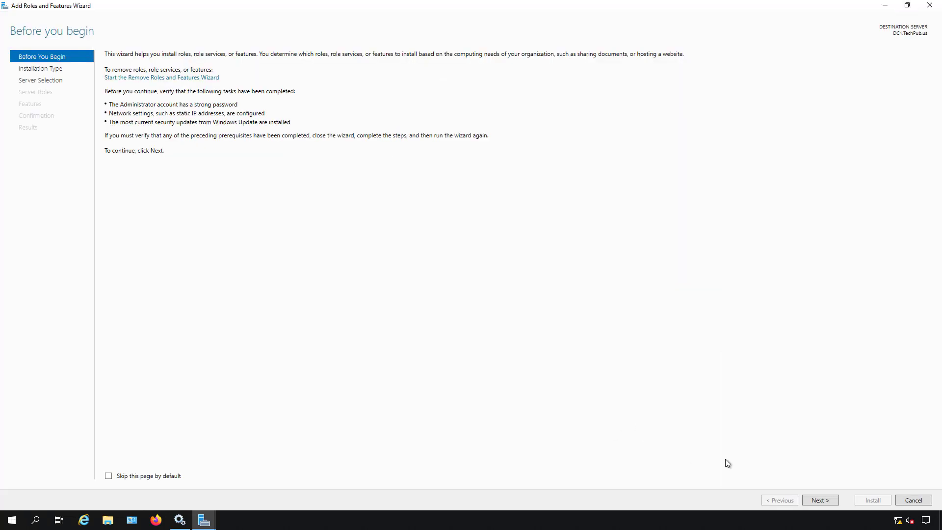
{"action": "left_click", "coordinate": [809, 498]}
{"action": "left_click", "coordinate": [810, 499]}
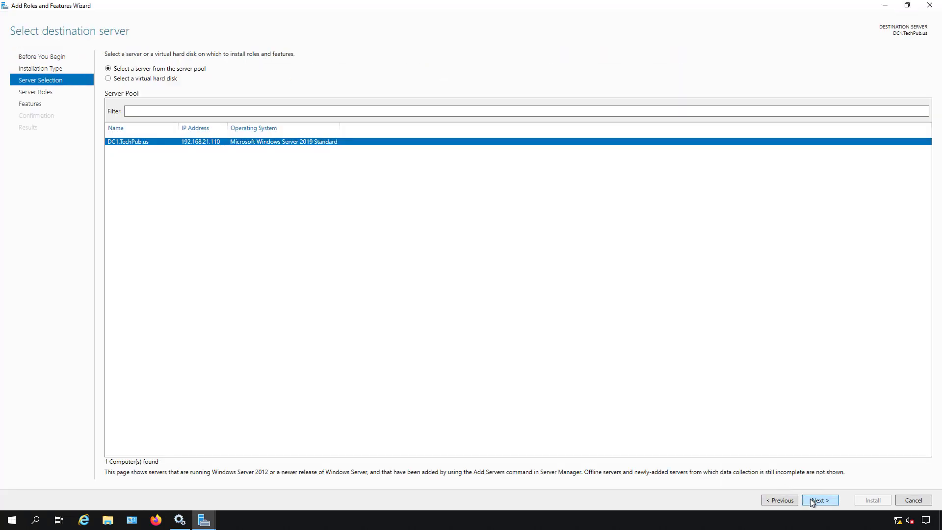
{"action": "left_click", "coordinate": [810, 499]}
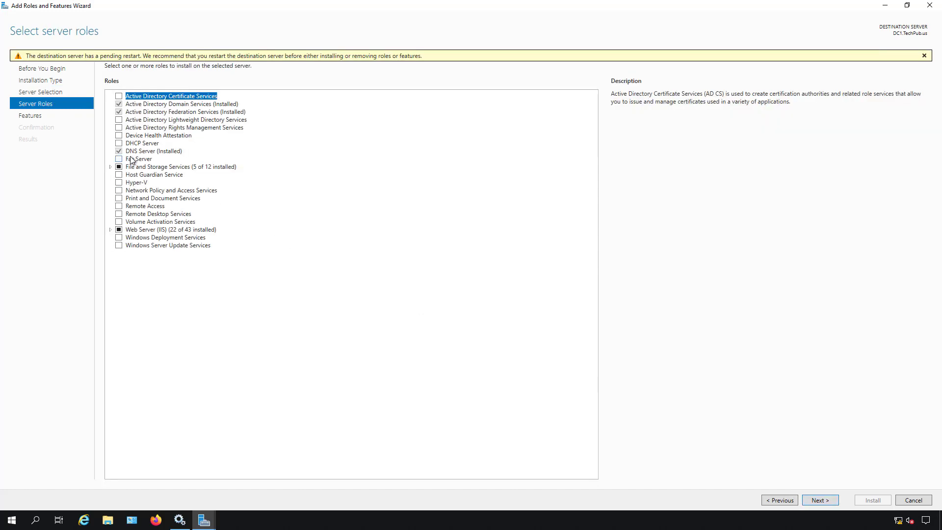
Install Data Deduplication under File and Storage Services > File and iSCSI Services
{"action": "left_click", "coordinate": [110, 167]}
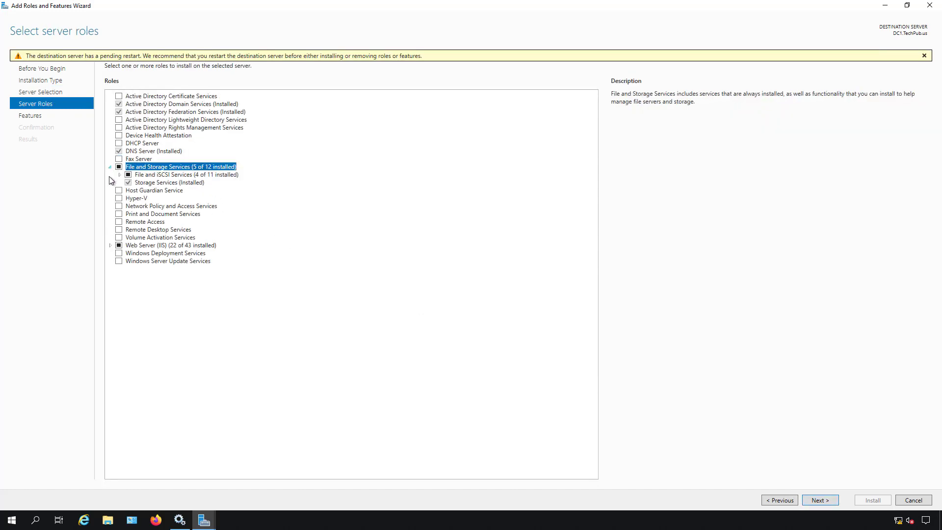
{"action": "left_click", "coordinate": [120, 174]}
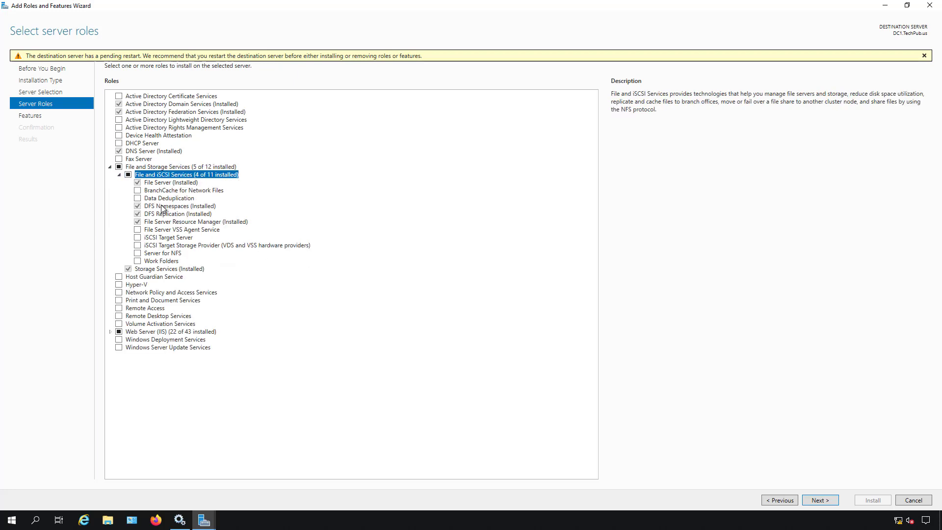
{"action": "left_click", "coordinate": [137, 198]}
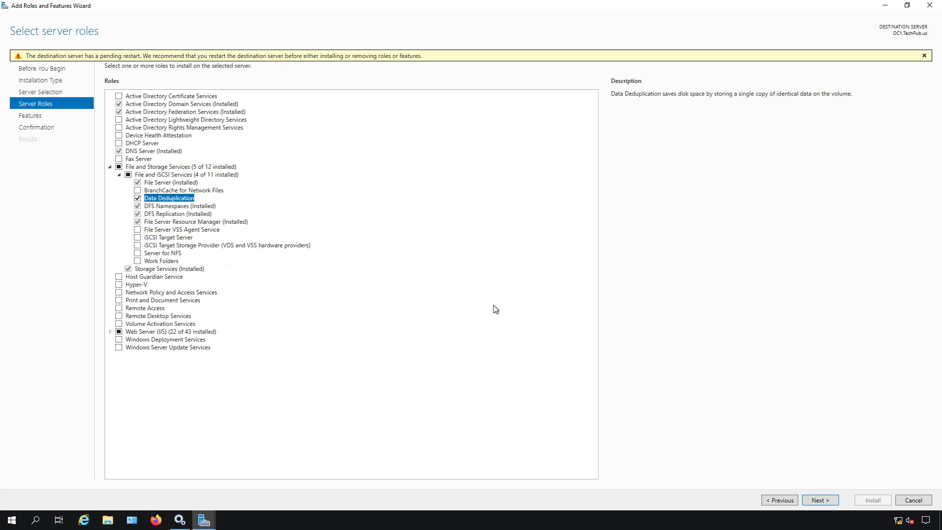
{"action": "left_click", "coordinate": [817, 501]}
{"action": "left_click", "coordinate": [817, 500]}
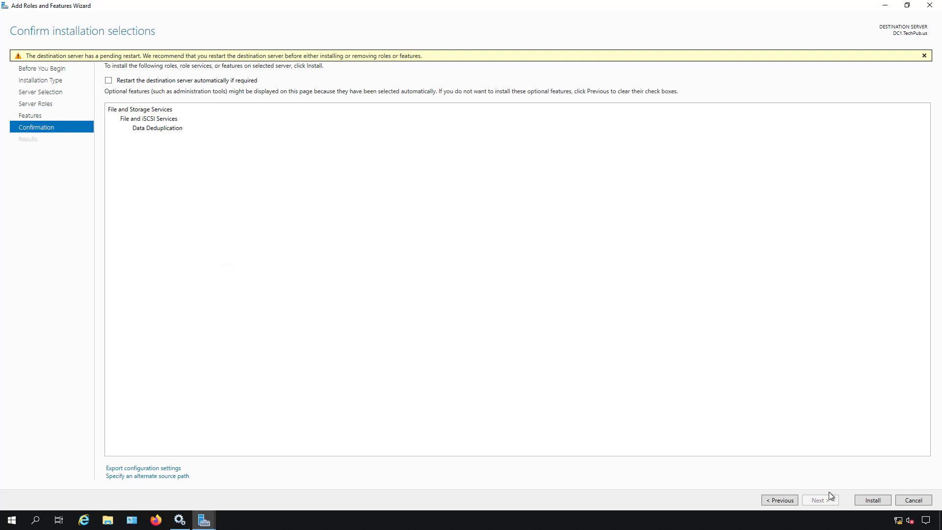
{"action": "left_click", "coordinate": [867, 501]}
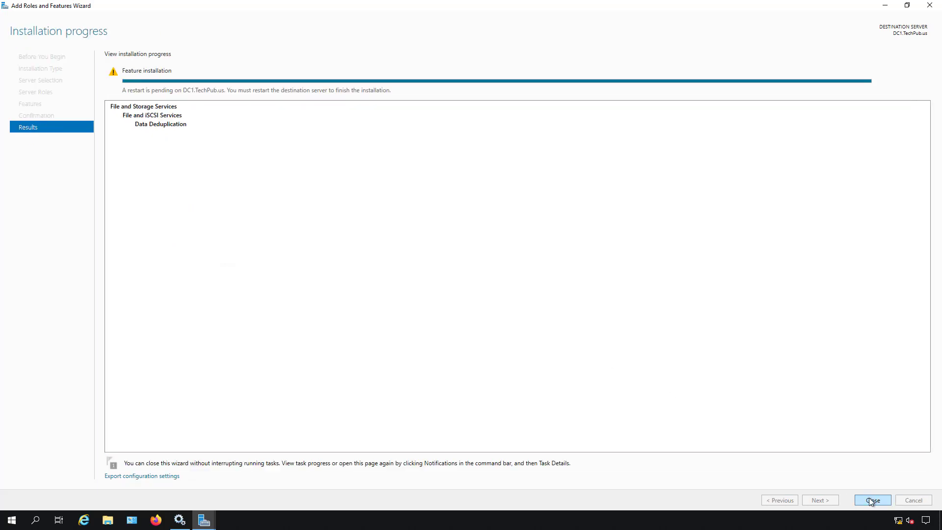
{"action": "left_click", "coordinate": [869, 497]}
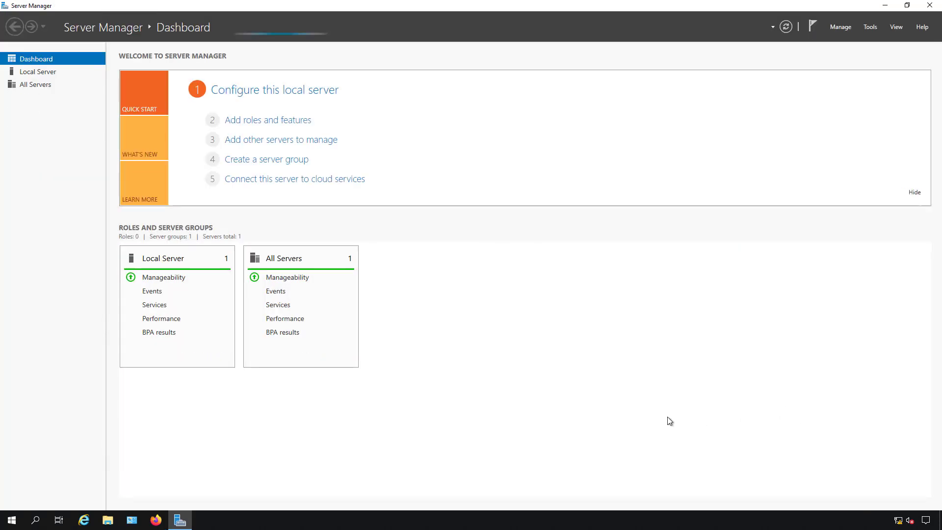
Bring the offline 127 GB disk 1 online from File and Storage Services > Disks
{"action": "left_click", "coordinate": [45, 72]}
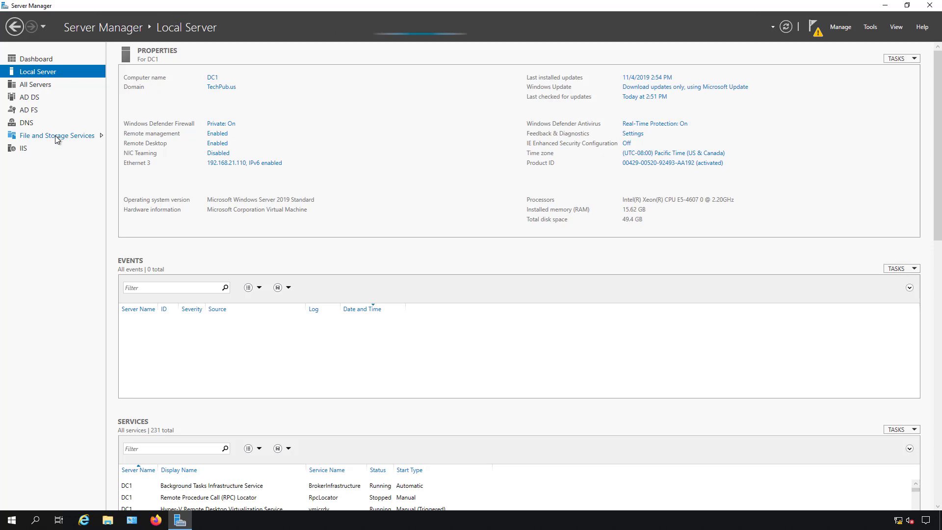
{"action": "left_click", "coordinate": [55, 135]}
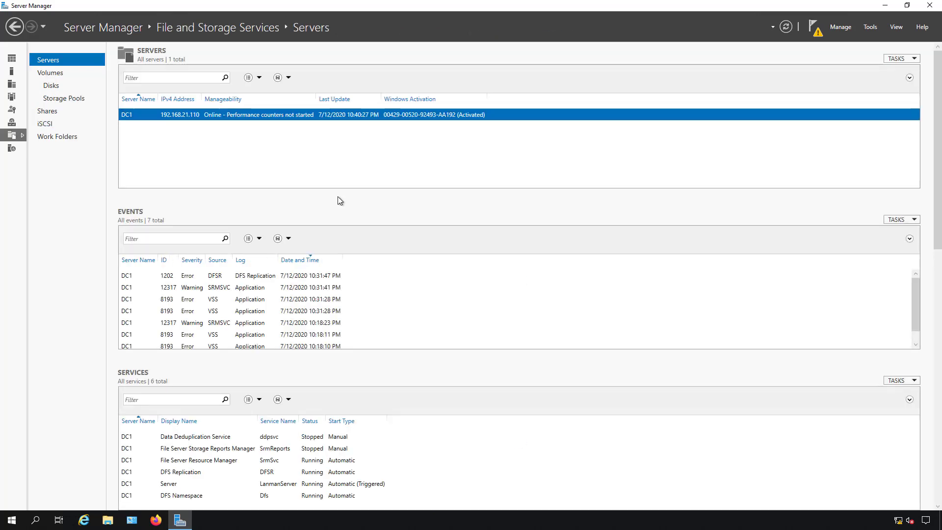
{"action": "left_click", "coordinate": [56, 87]}
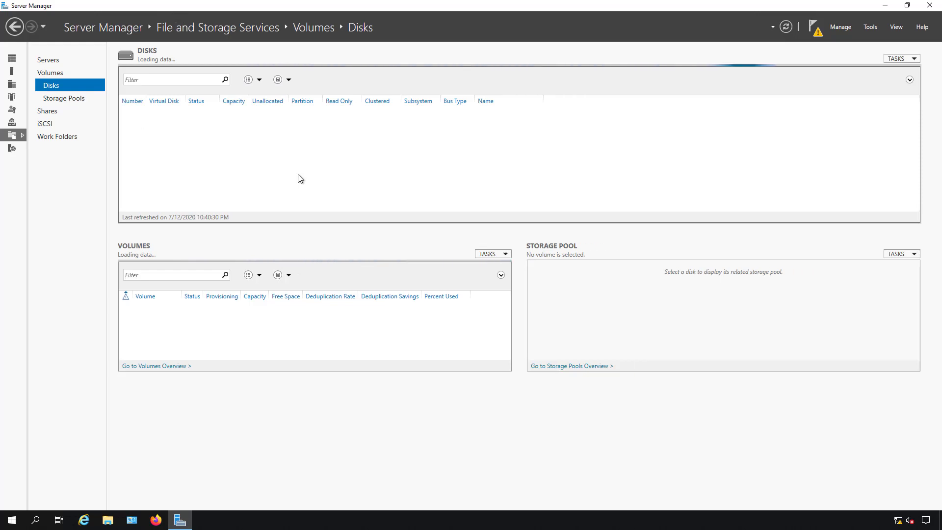
{"action": "left_click", "coordinate": [264, 137]}
{"action": "right_click", "coordinate": [264, 135]}
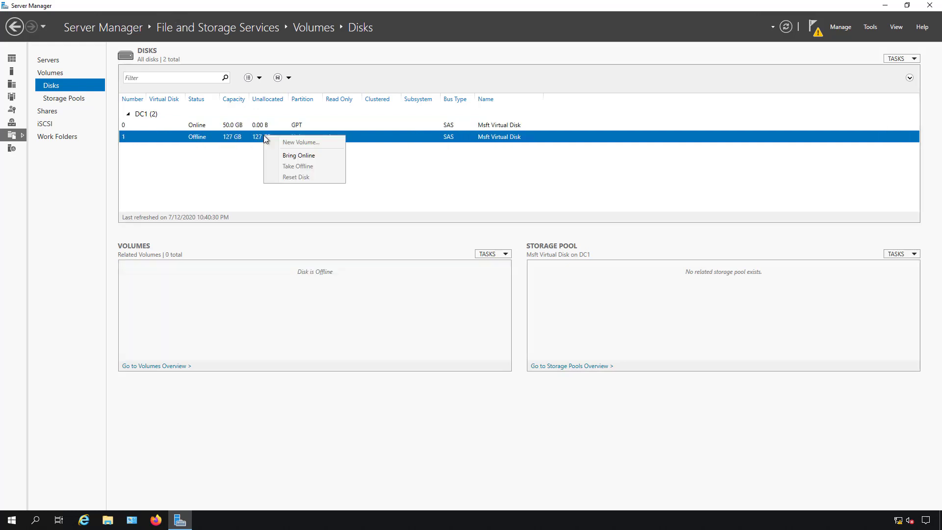
{"action": "left_click", "coordinate": [278, 155]}
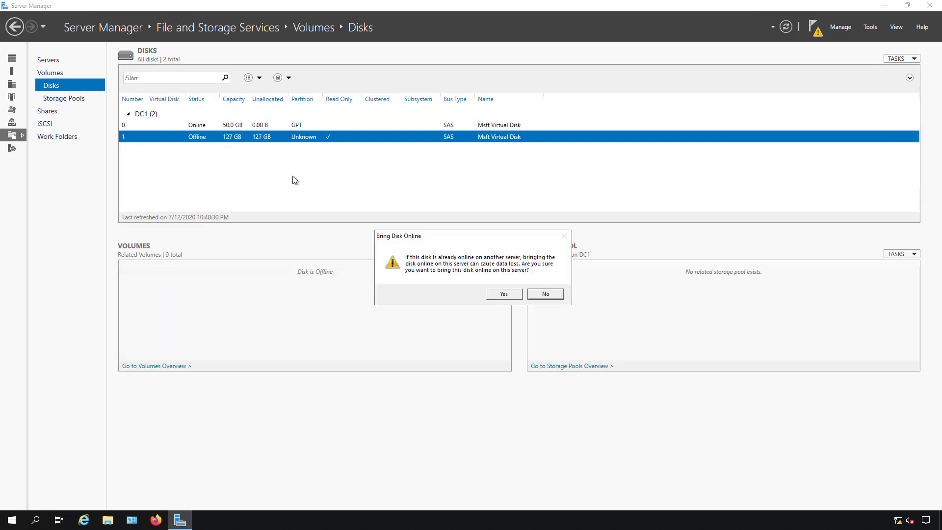
{"action": "left_click", "coordinate": [498, 293]}
{"action": "right_click", "coordinate": [323, 144]}
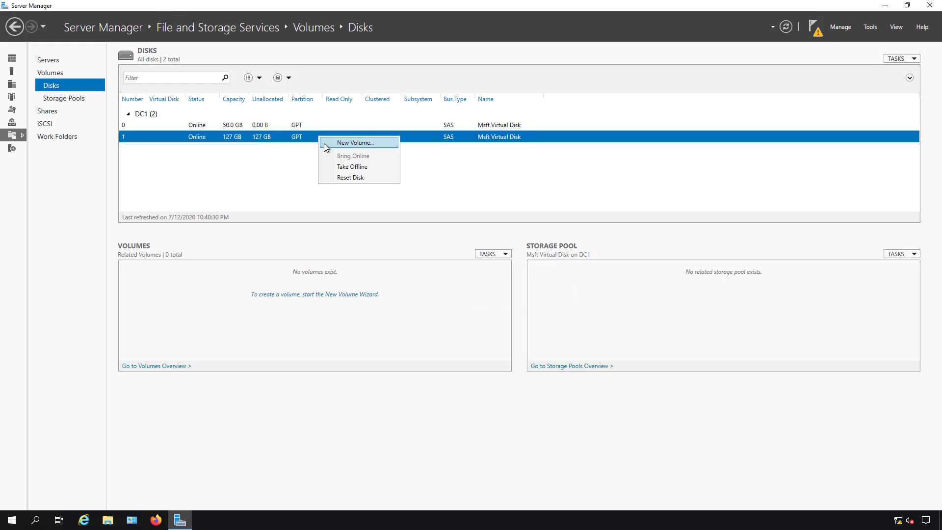
Create a full-size 127 GB NTFS volume E: on disk 1 with deduplication Disabled
{"action": "left_click", "coordinate": [336, 144]}
{"action": "left_click", "coordinate": [293, 303]}
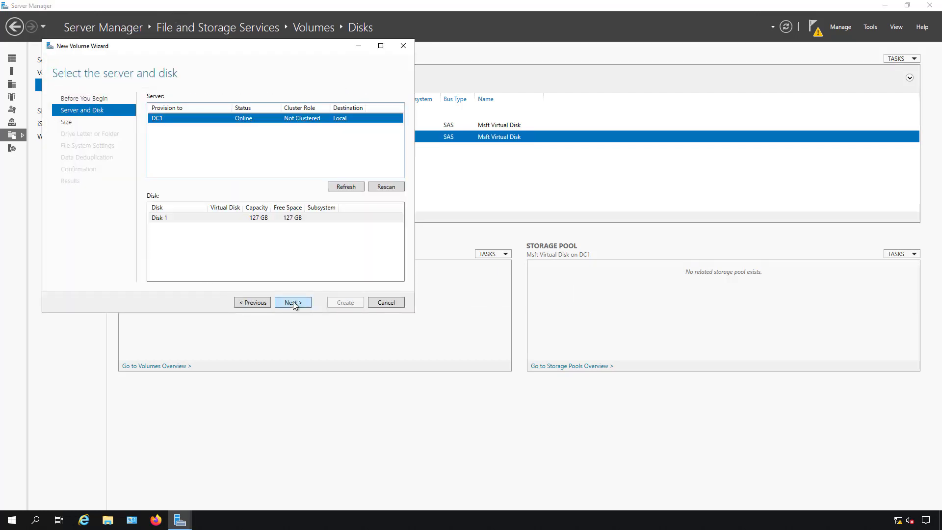
{"action": "left_click", "coordinate": [293, 302]}
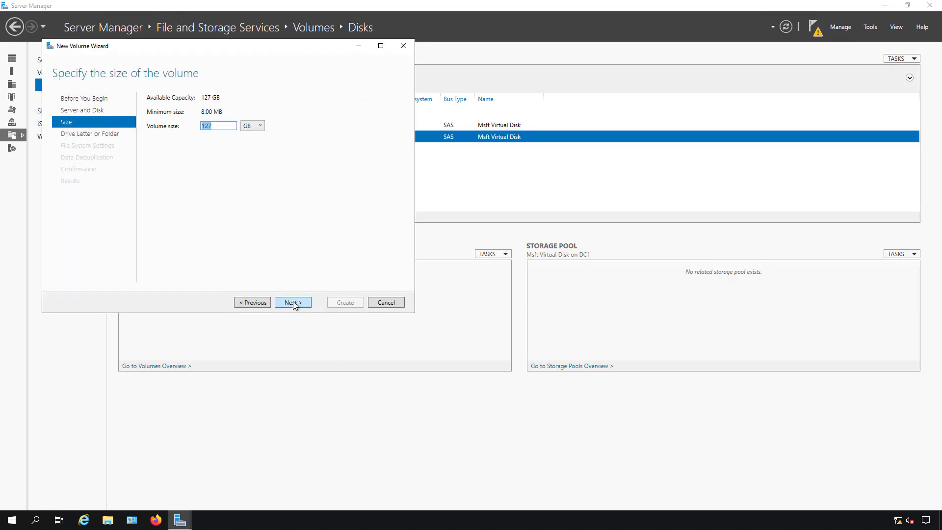
{"action": "left_click", "coordinate": [292, 303]}
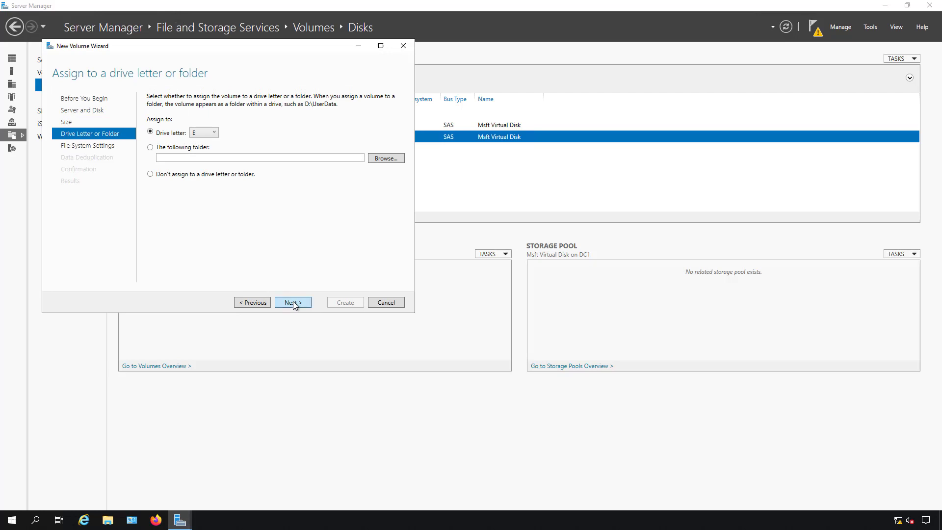
{"action": "left_click", "coordinate": [293, 302]}
{"action": "left_click", "coordinate": [293, 302]}
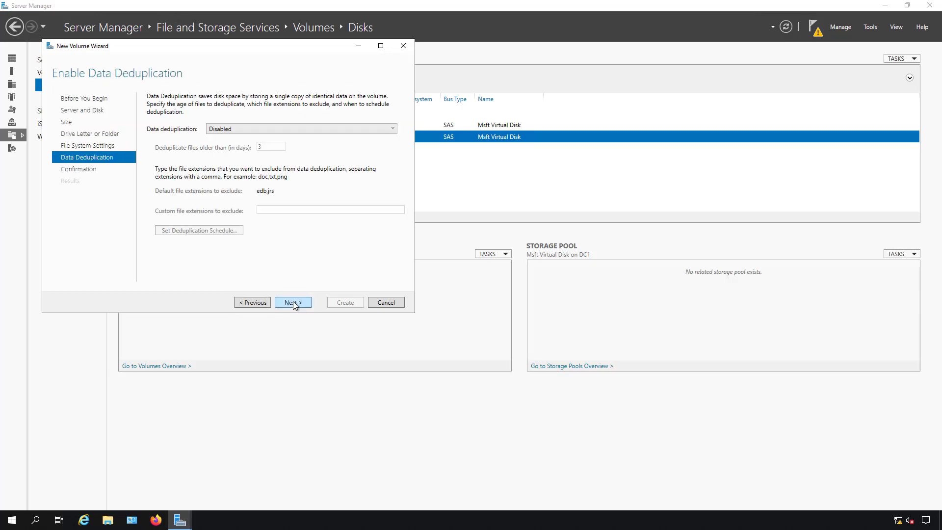
{"action": "left_click", "coordinate": [393, 128]}
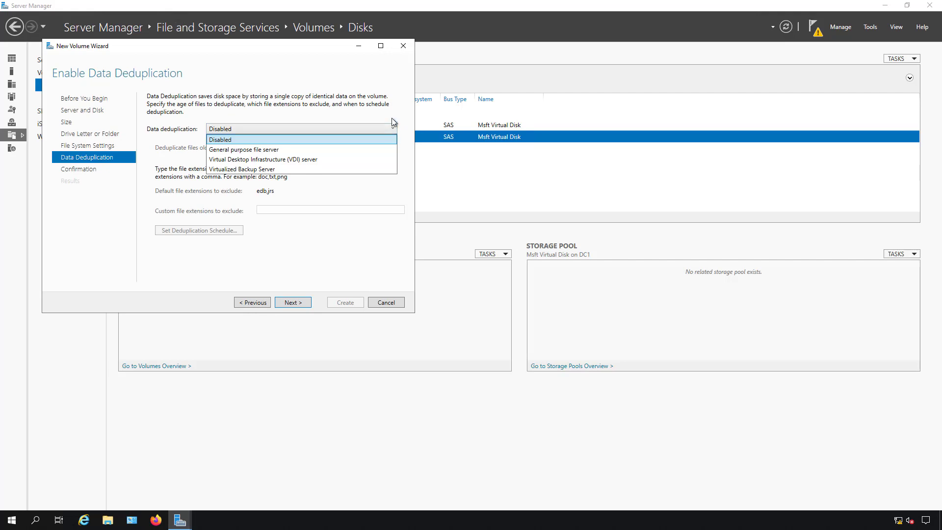
{"action": "left_click", "coordinate": [391, 118]}
{"action": "left_click", "coordinate": [288, 303]}
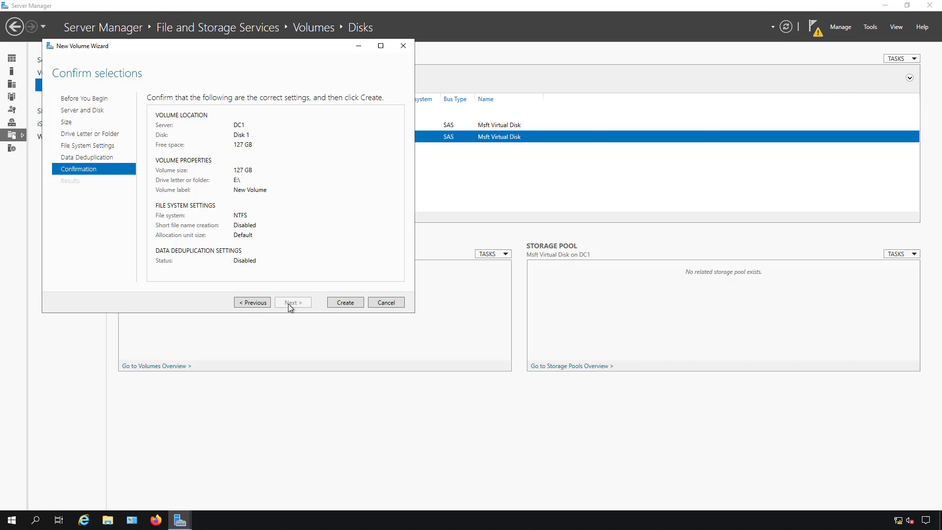
{"action": "left_click", "coordinate": [342, 301]}
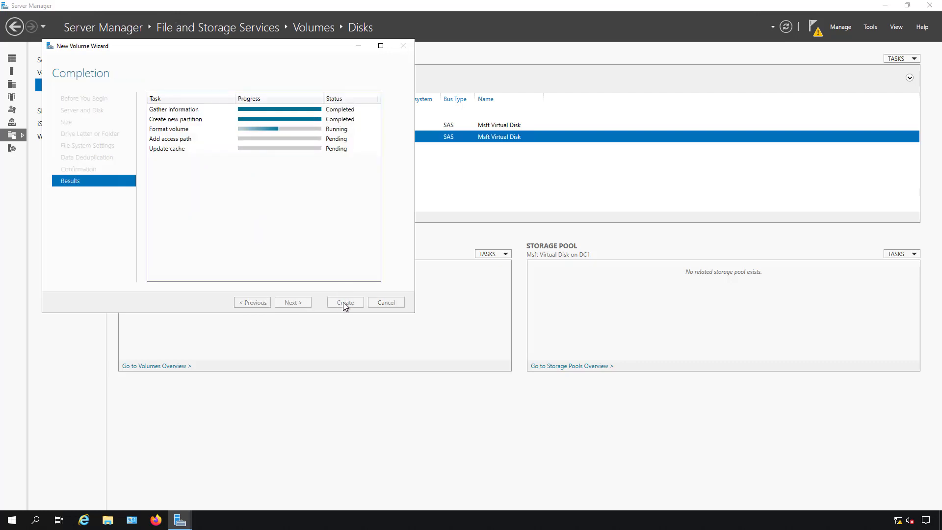
Open Configure Data Deduplication for volume E: and show the usage type choices
{"action": "left_click", "coordinate": [342, 302]}
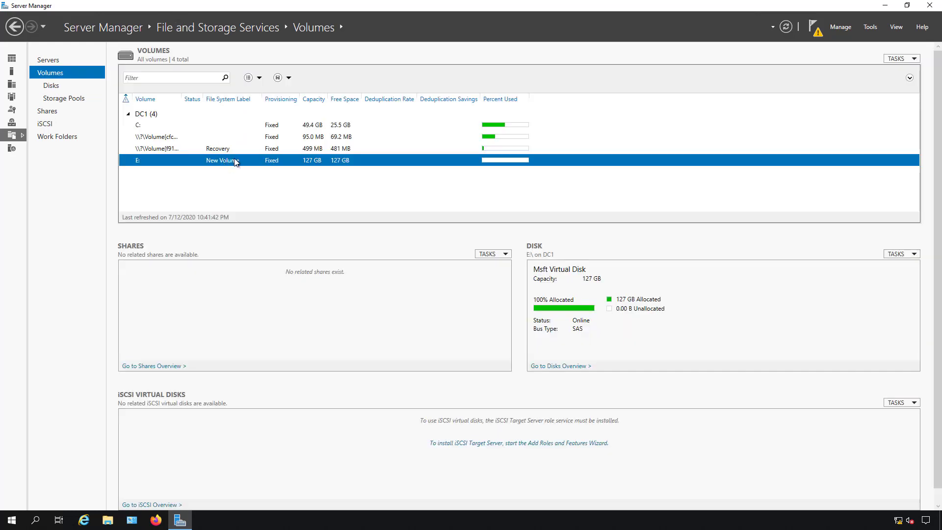
{"action": "right_click", "coordinate": [235, 162]}
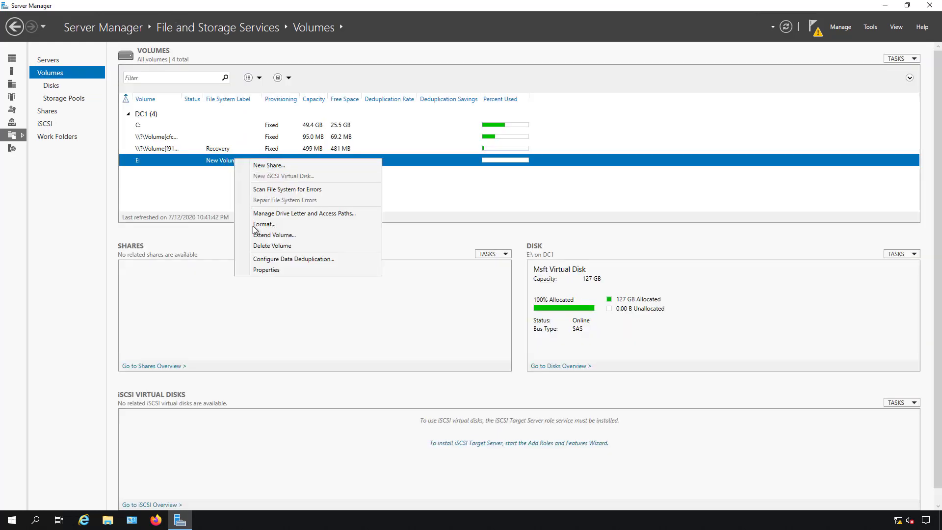
{"action": "left_click", "coordinate": [263, 260]}
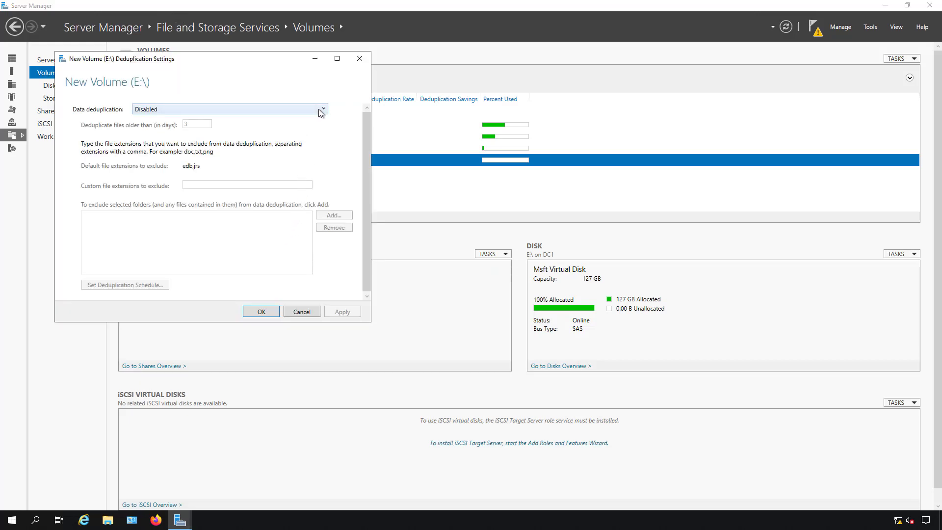
{"action": "left_click", "coordinate": [319, 109]}
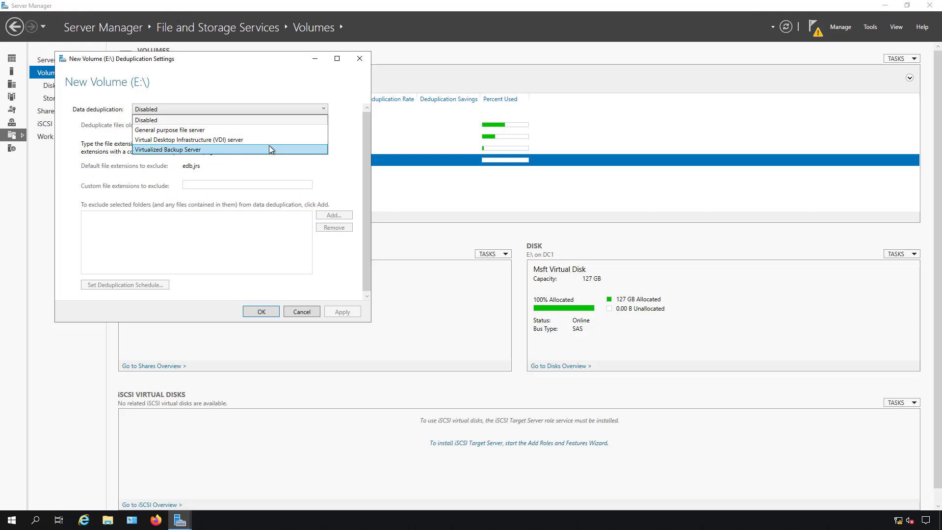
Choose General purpose file server and change the file age from 3 to 0 days
{"action": "left_click", "coordinate": [271, 131]}
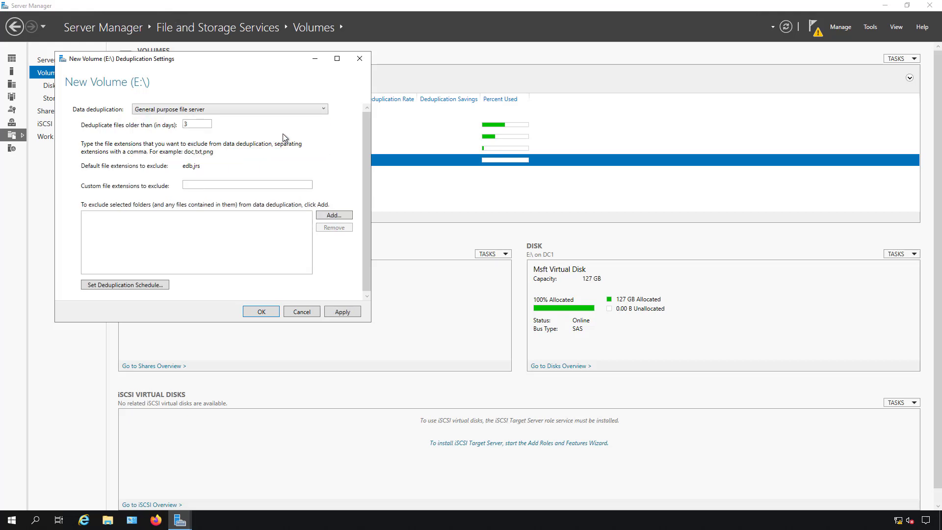
{"action": "double_click", "coordinate": [197, 125]}
{"action": "left_click", "coordinate": [197, 125]}
{"action": "key", "text": "BackSpace"}
{"action": "type", "text": "0"}
{"action": "key", "text": "BackSpace"}
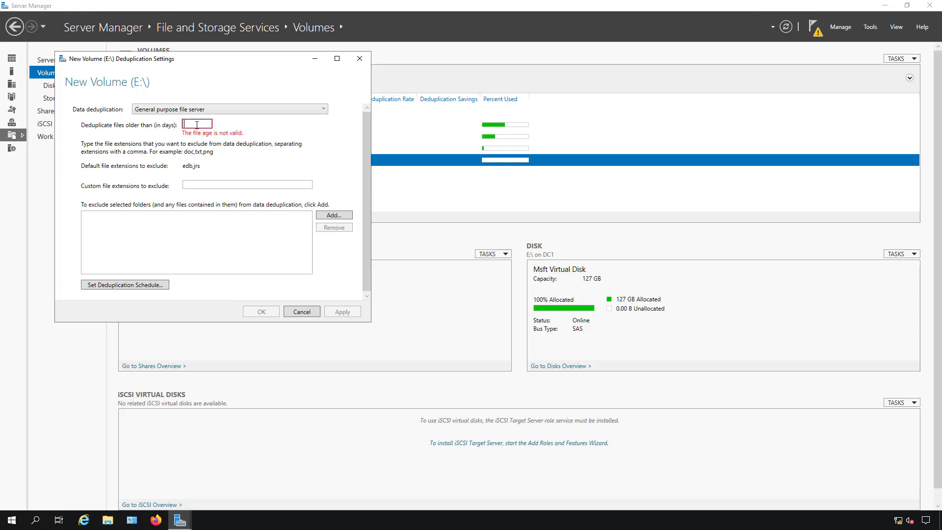
{"action": "type", "text": "3"}
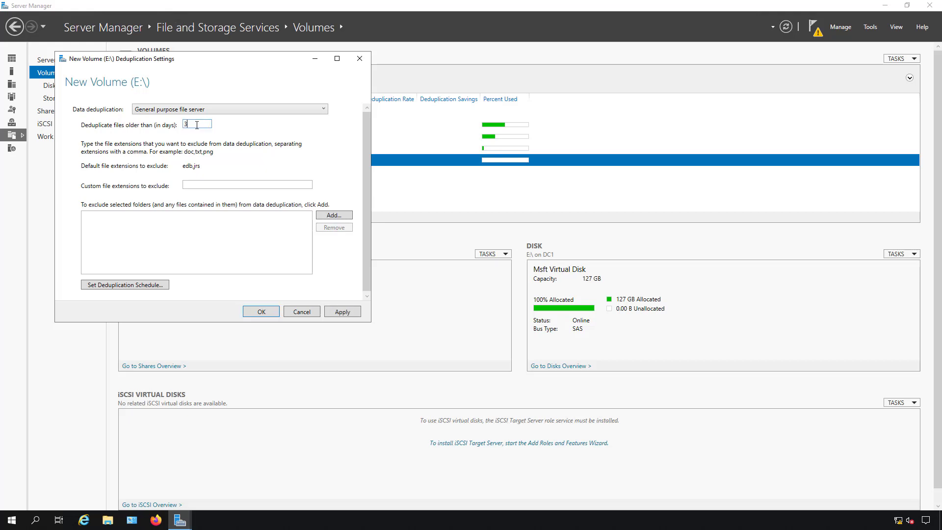
{"action": "key", "text": "BackSpace"}
{"action": "type", "text": "0"}
Open drive E: in File Explorer and create a new folder there
{"action": "left_click", "coordinate": [277, 313]}
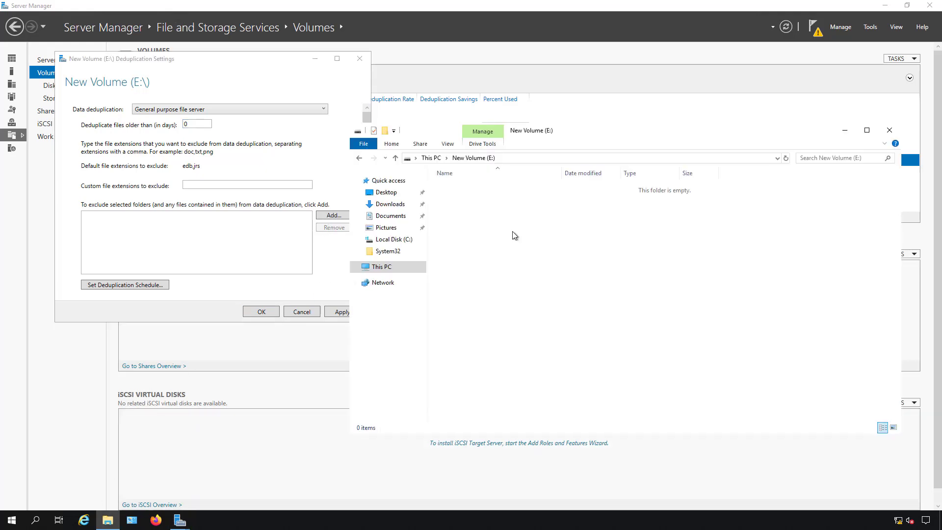
{"action": "right_click", "coordinate": [514, 232]}
{"action": "mouse_move", "coordinate": [555, 337]}
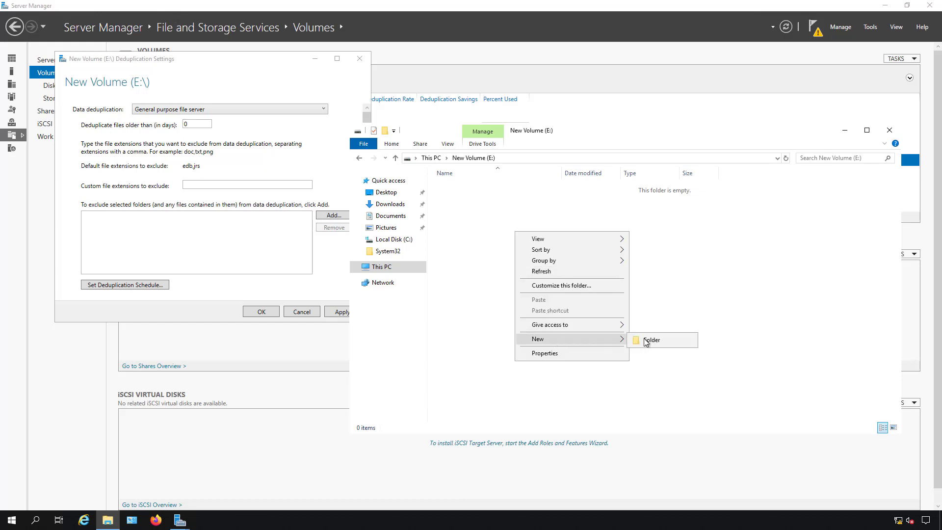
{"action": "left_click", "coordinate": [644, 337]}
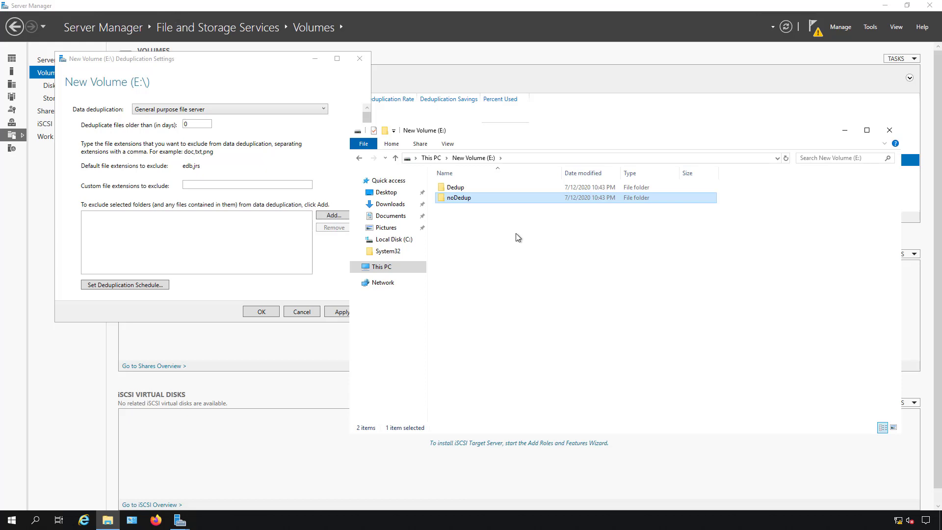
Create a text document Test.txt inside the Dedup folder
{"action": "double_click", "coordinate": [488, 188]}
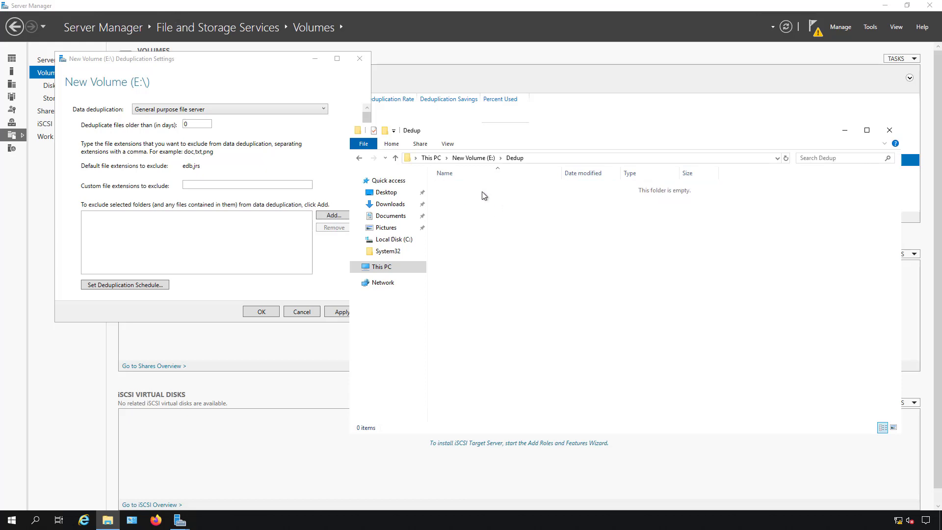
{"action": "right_click", "coordinate": [490, 201]}
{"action": "mouse_move", "coordinate": [523, 319]}
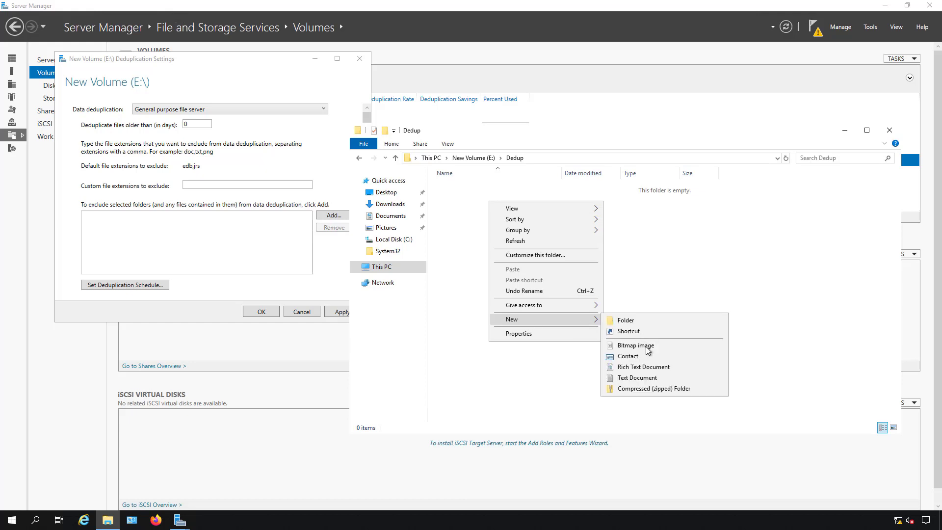
{"action": "left_click", "coordinate": [635, 379]}
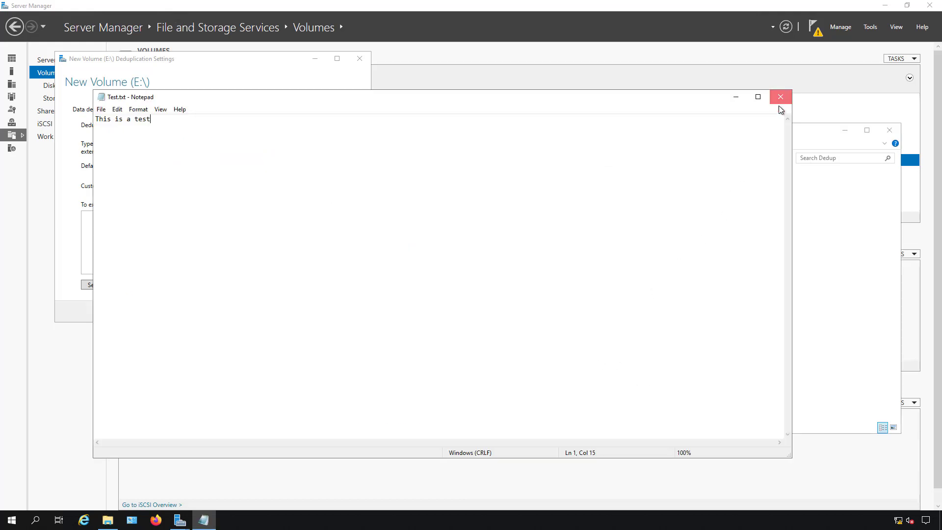
{"action": "left_click", "coordinate": [779, 103]}
{"action": "left_click", "coordinate": [455, 267]}
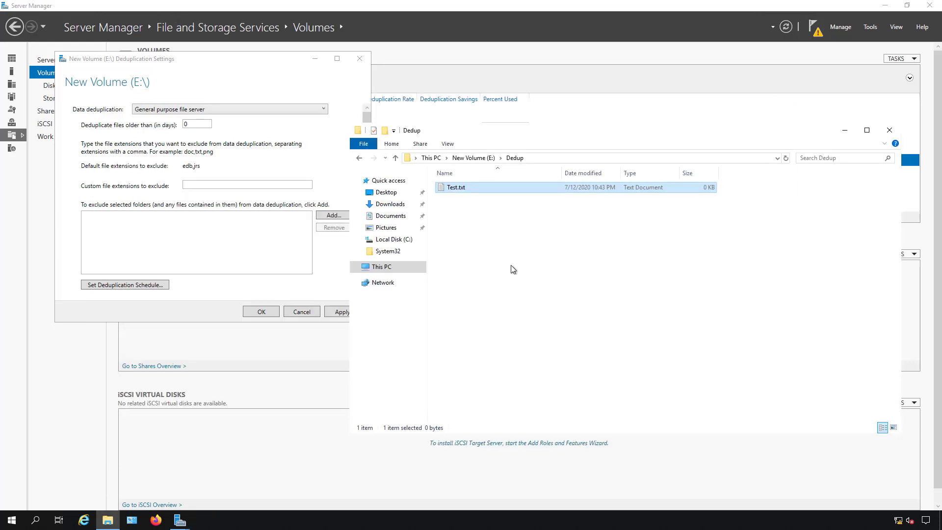
Create a subfolder named dedup2 inside Dedup
{"action": "right_click", "coordinate": [489, 219]}
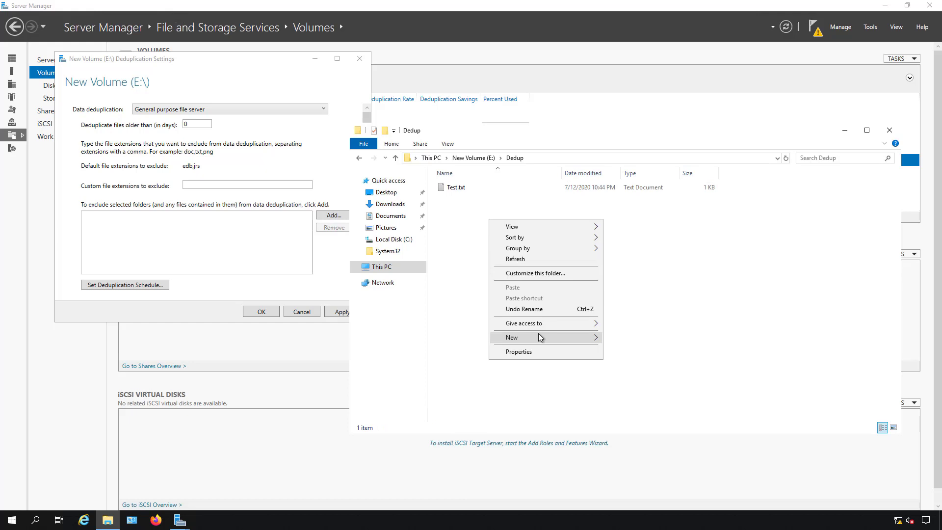
{"action": "mouse_move", "coordinate": [540, 337]}
{"action": "left_click", "coordinate": [615, 341]}
{"action": "type", "text": "dedup2"}
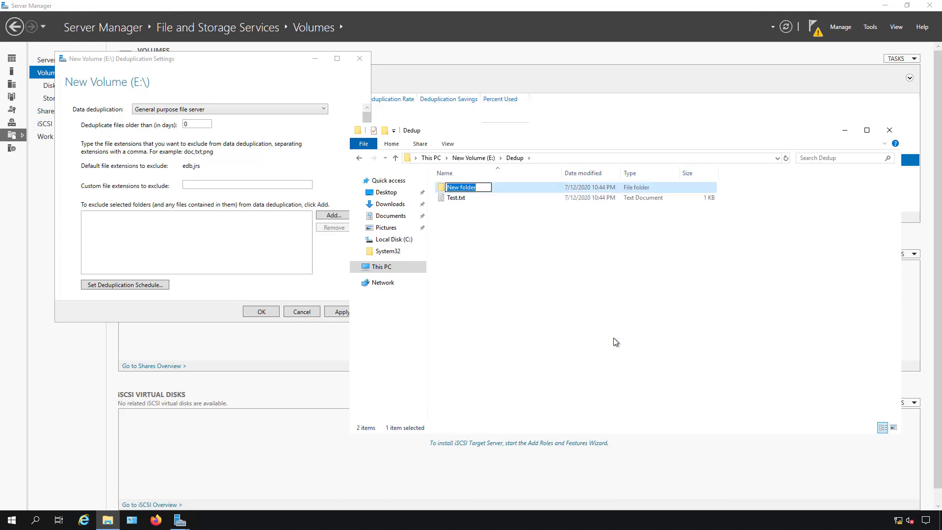
{"action": "key", "text": "Return"}
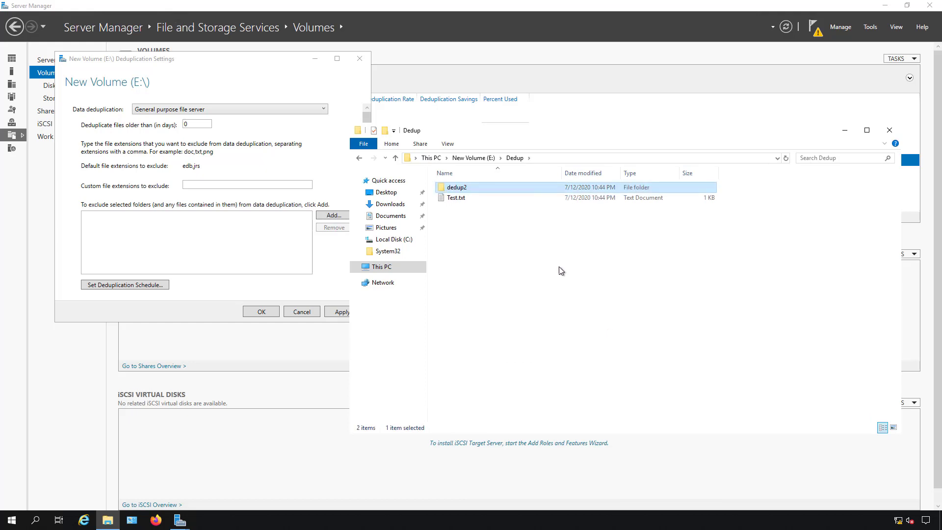
Copy Test.txt into both the dedup2 and noDedup folders
{"action": "right_click", "coordinate": [478, 197]}
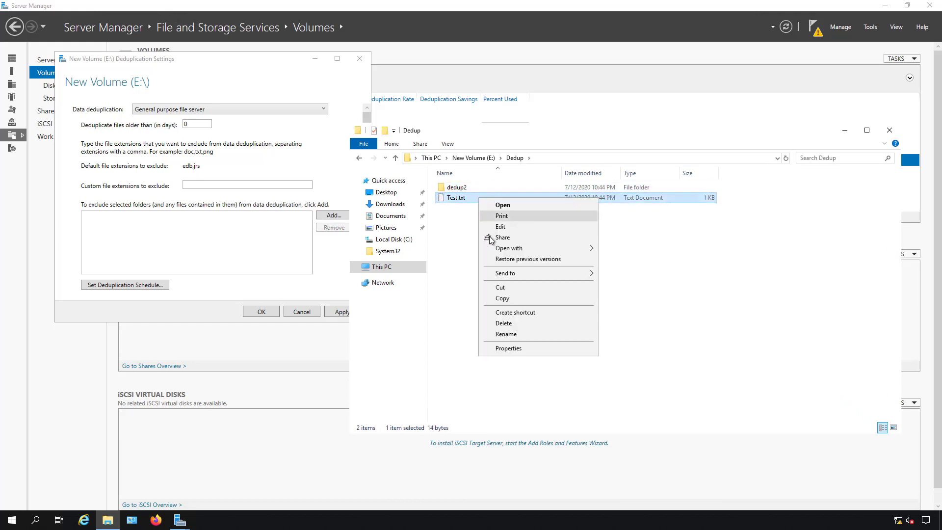
{"action": "left_click", "coordinate": [506, 298]}
{"action": "double_click", "coordinate": [479, 185]}
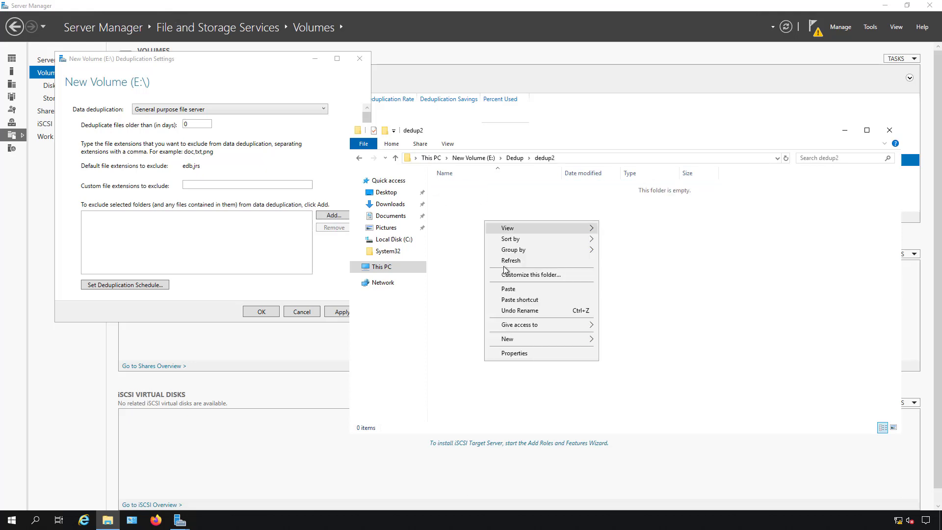
{"action": "left_click", "coordinate": [507, 289]}
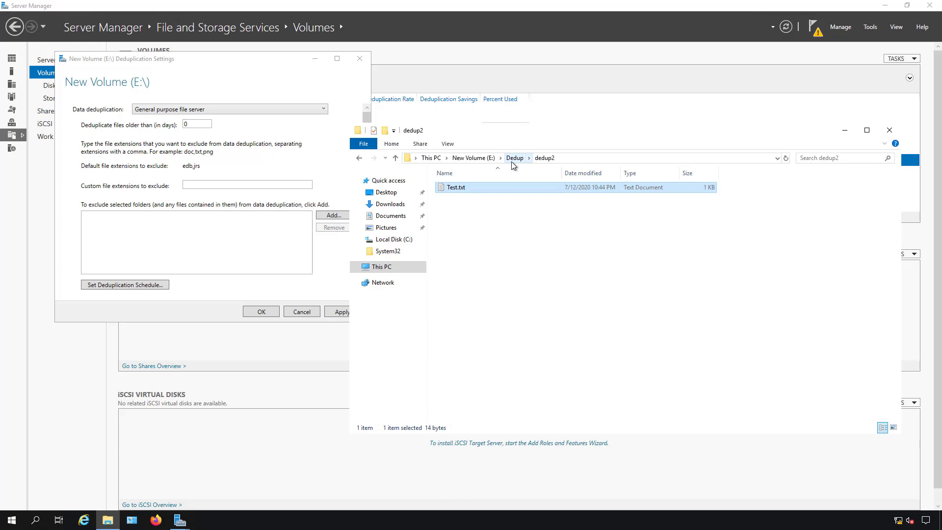
{"action": "left_click", "coordinate": [473, 158]}
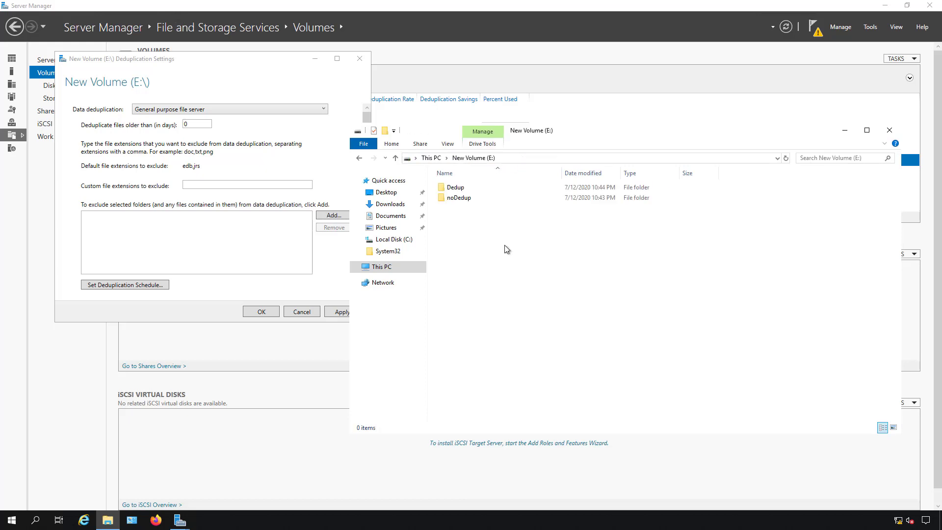
{"action": "double_click", "coordinate": [464, 201]}
{"action": "right_click", "coordinate": [475, 229]}
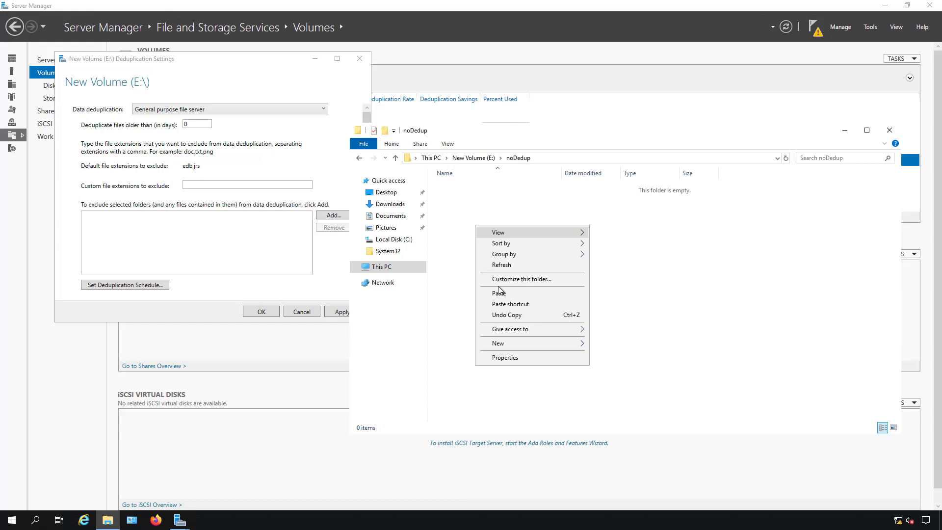
{"action": "left_click", "coordinate": [500, 290]}
{"action": "left_click", "coordinate": [526, 226]}
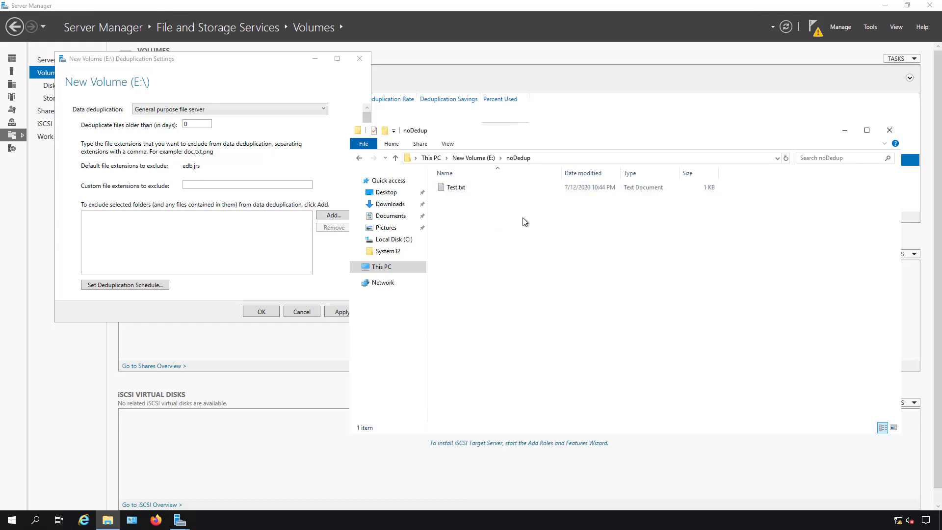
{"action": "left_click", "coordinate": [266, 155]}
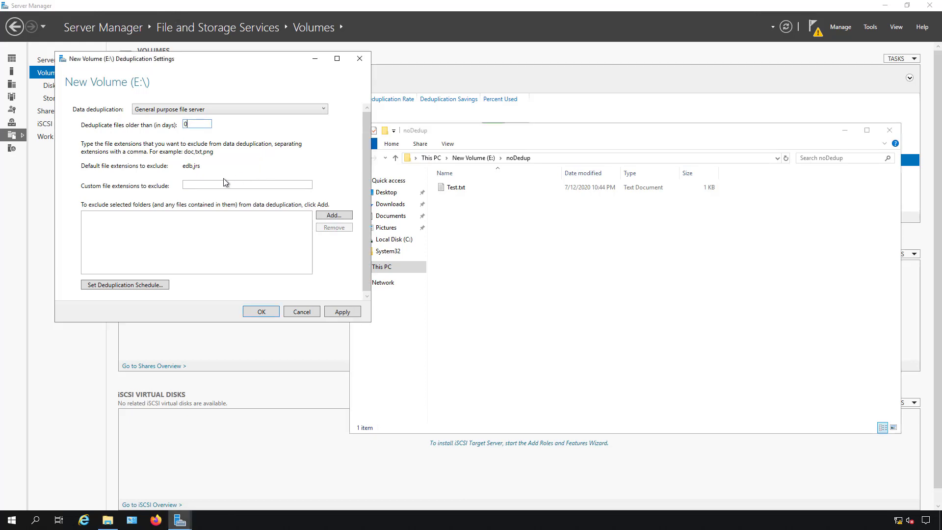
Exclude the E:\nodedup folder and the .xyz file extension from deduplication
{"action": "left_click", "coordinate": [333, 216]}
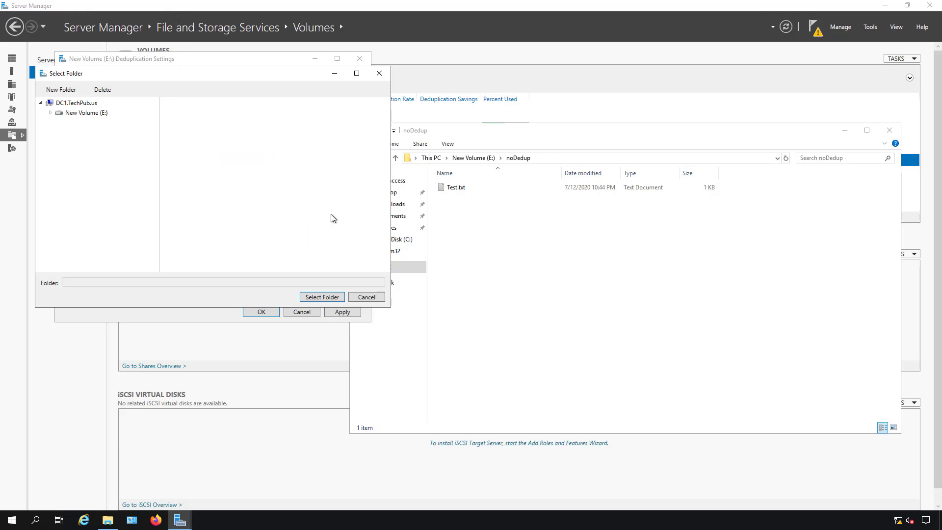
{"action": "left_click", "coordinate": [50, 113]}
{"action": "left_click", "coordinate": [84, 133]}
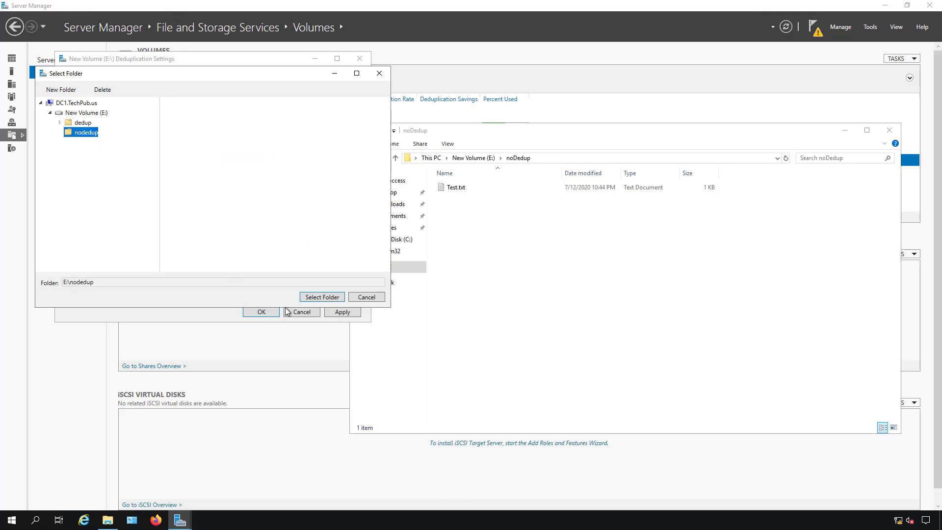
{"action": "left_click", "coordinate": [318, 298]}
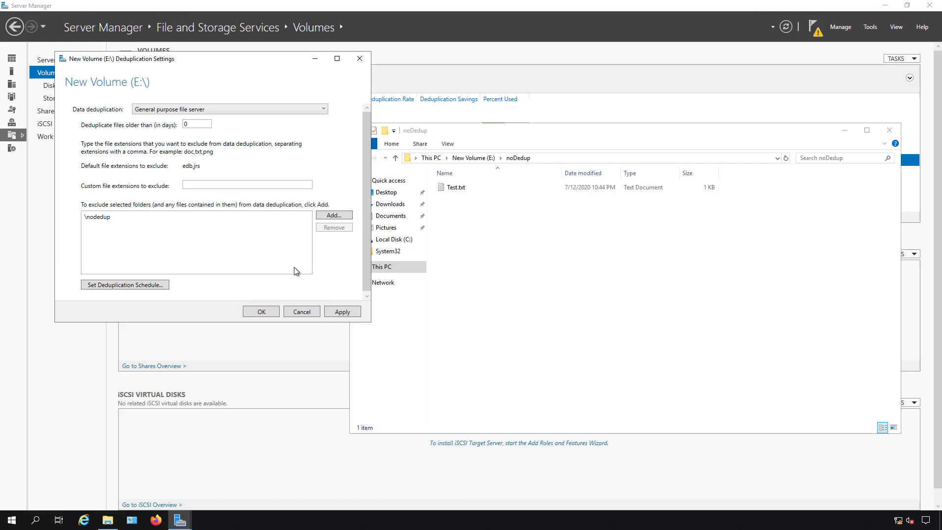
{"action": "left_click", "coordinate": [206, 185]}
{"action": "type", "text": ".xyz"}
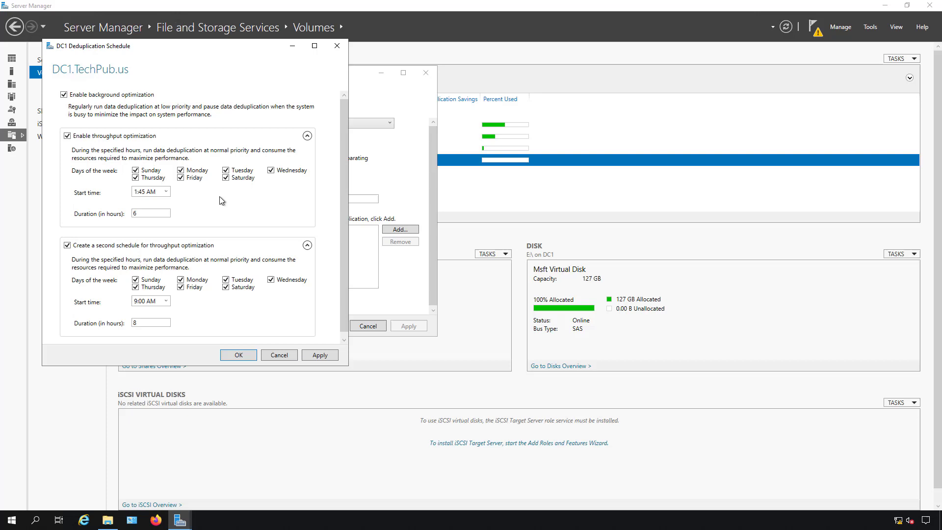
Disable throughput optimization, set the second schedule's duration to 11 hours, and save
{"action": "left_click", "coordinate": [67, 136]}
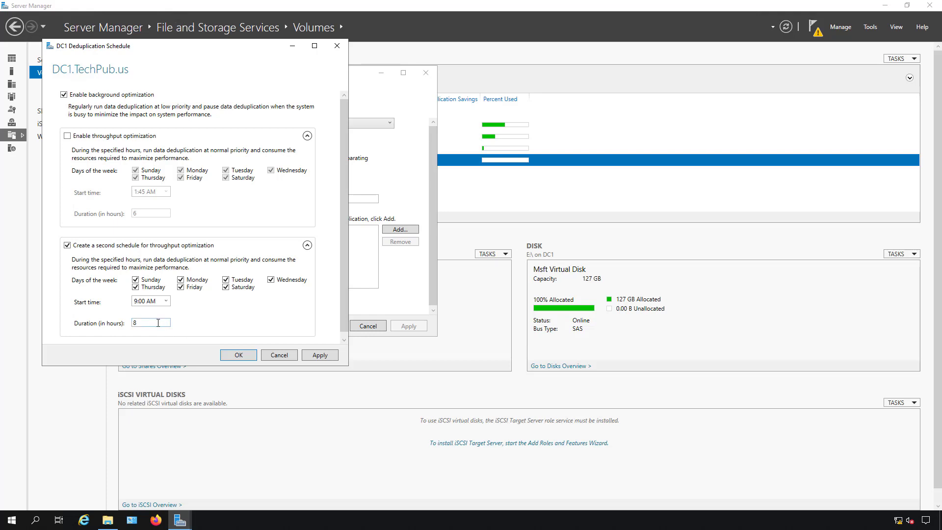
{"action": "left_click_drag", "start_coordinate": [152, 323], "coordinate": [99, 325]}
{"action": "type", "text": "11"}
{"action": "left_click", "coordinate": [320, 356]}
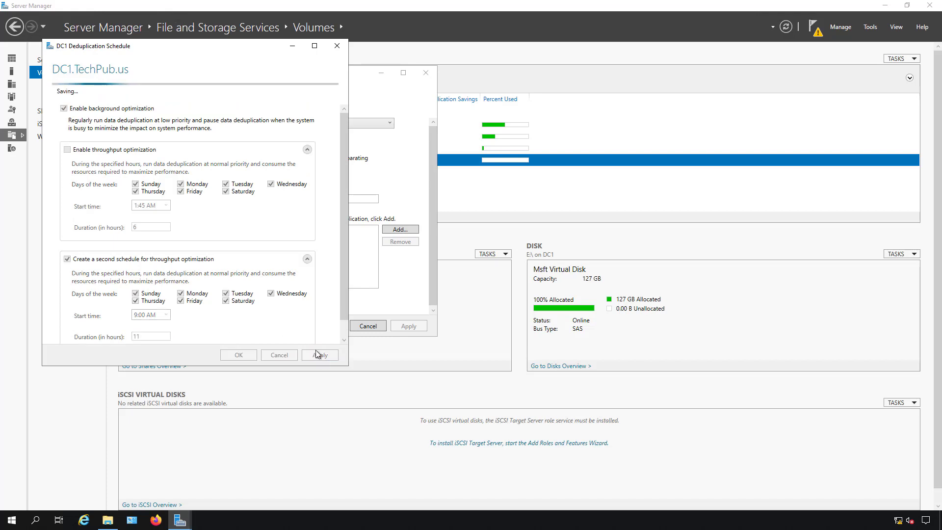
{"action": "left_click", "coordinate": [239, 355]}
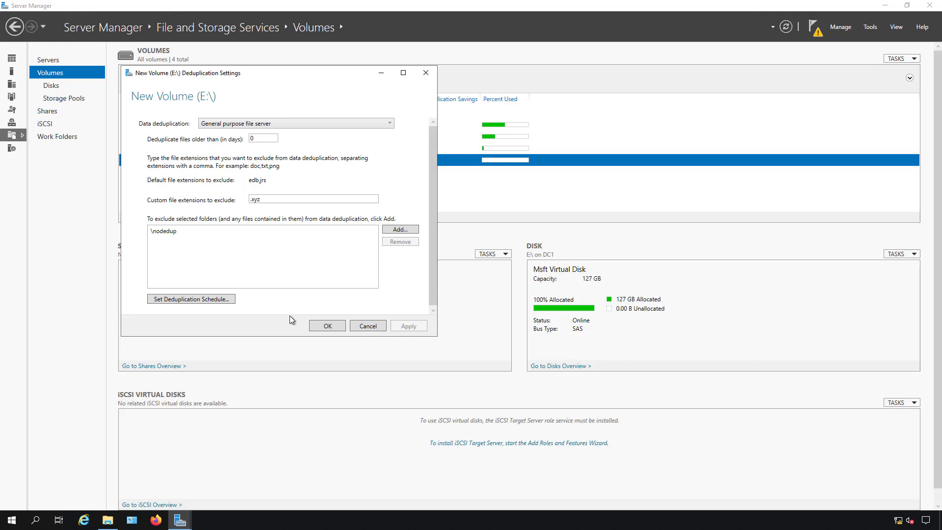
{"action": "left_click", "coordinate": [319, 326]}
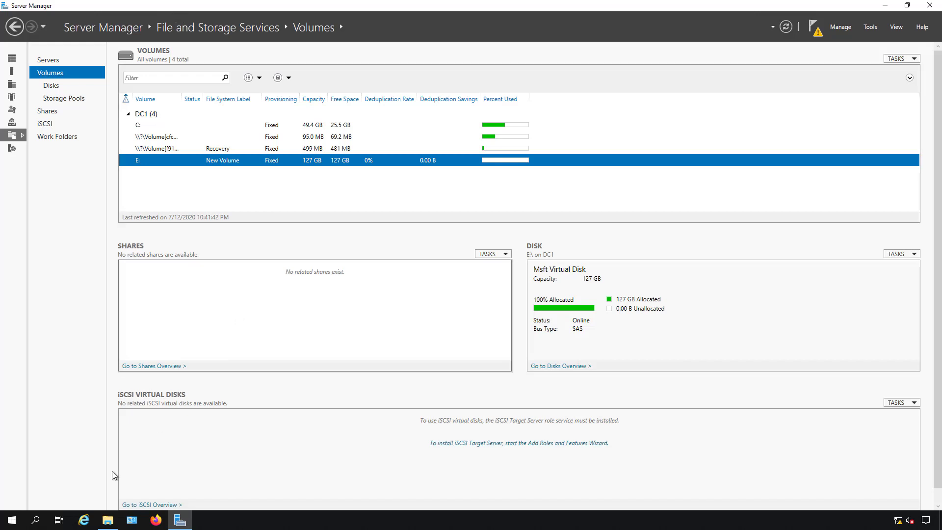
Launch Windows PowerShell (Admin) from the Start menu and approve the UAC prompt
{"action": "left_click", "coordinate": [12, 521]}
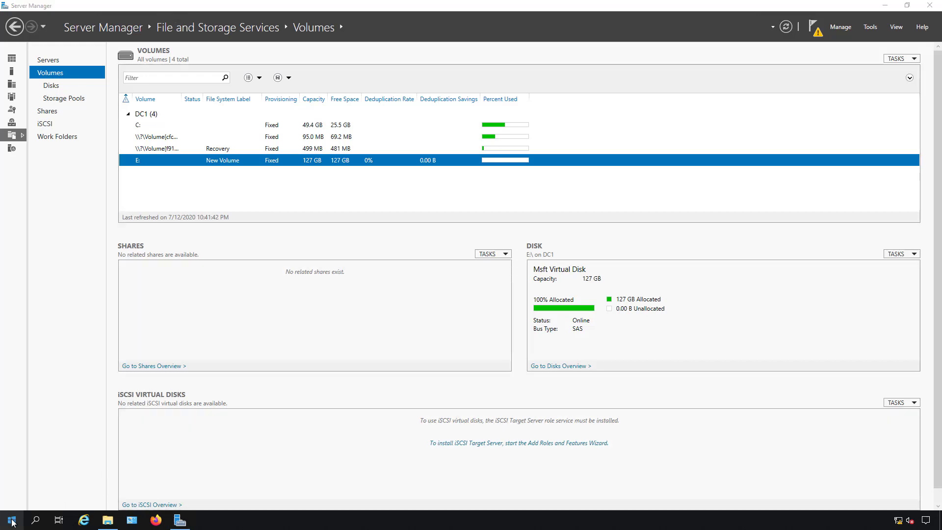
{"action": "right_click", "coordinate": [13, 522]}
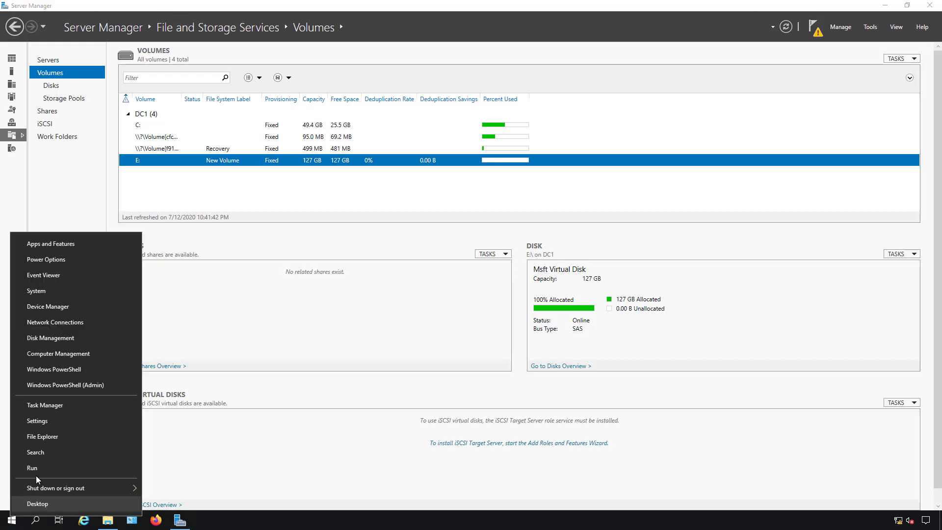
{"action": "left_click", "coordinate": [98, 385]}
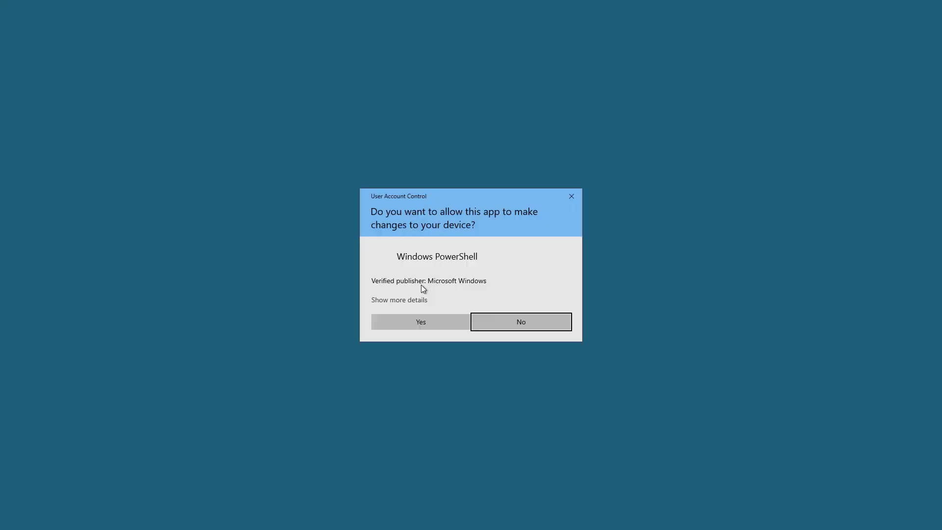
{"action": "left_click", "coordinate": [421, 322]}
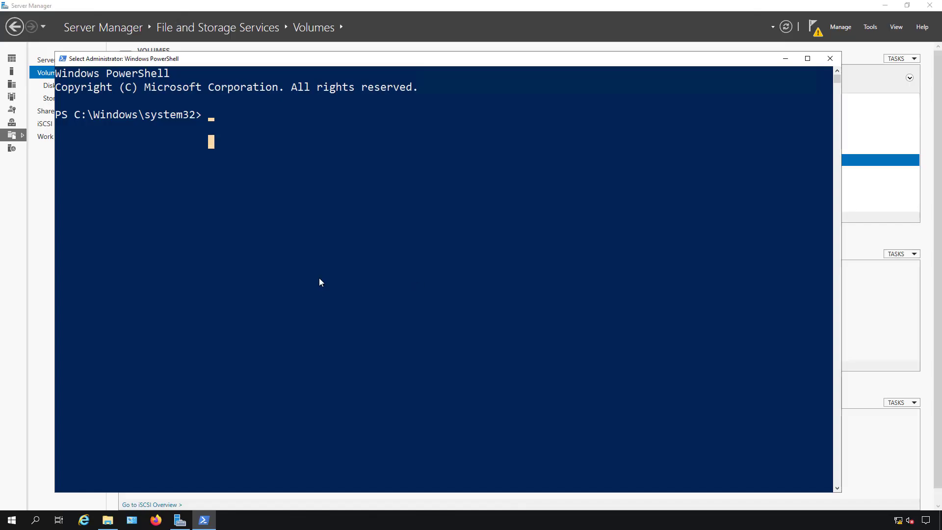
{"action": "key", "text": "Escape"}
Run Start-DedupJob -volume e:\ Optimization to queue a manual optimization job
{"action": "type", "text": "Start"}
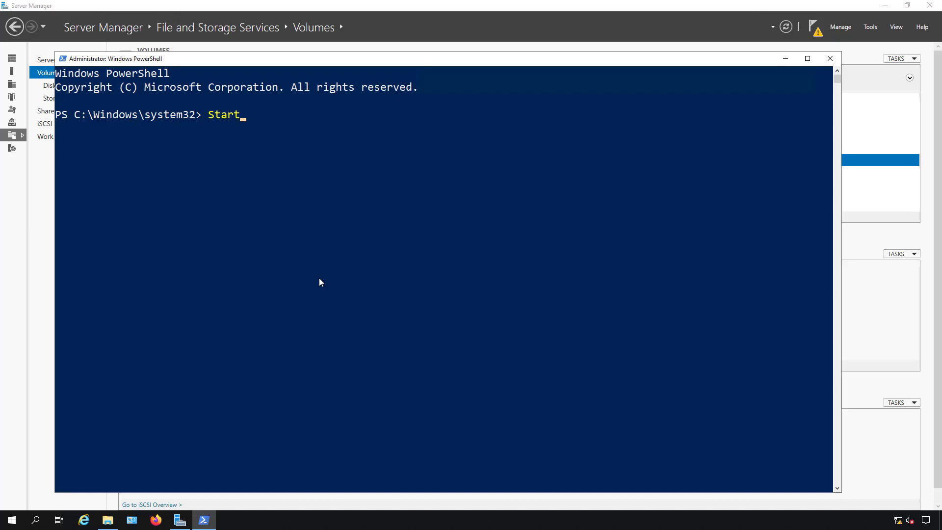
{"action": "type", "text": "-DedupJob -volume e:\\"}
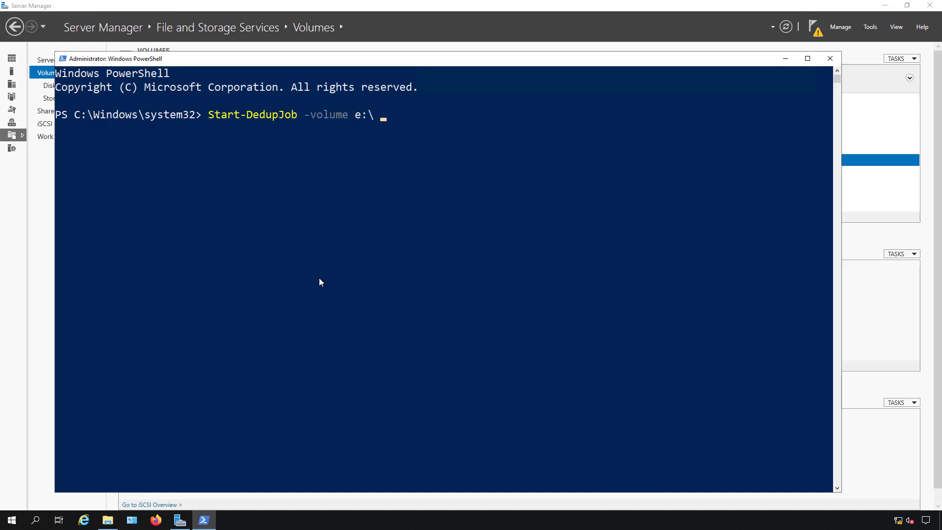
{"action": "type", "text": " Optimai"}
{"action": "key", "text": "BackSpace"}
{"action": "key", "text": "BackSpace"}
{"action": "type", "text": "ization"}
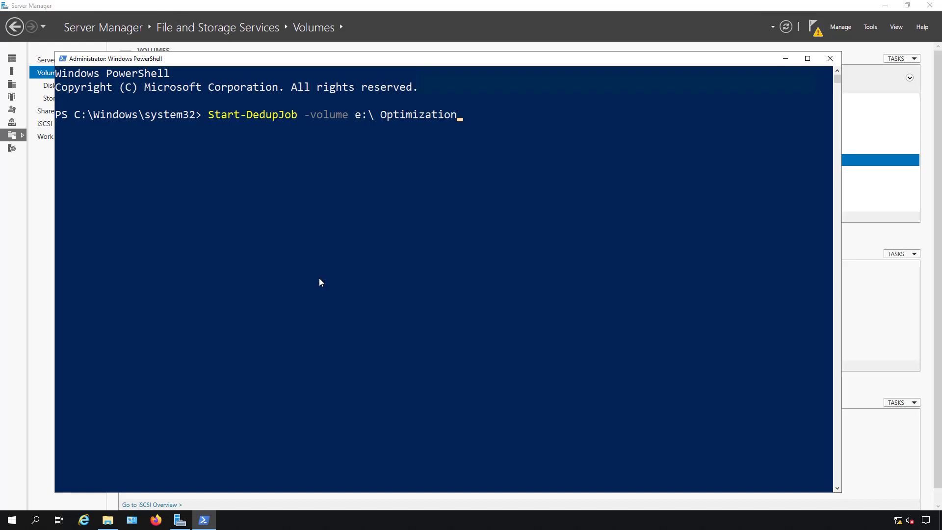
{"action": "key", "text": "Return"}
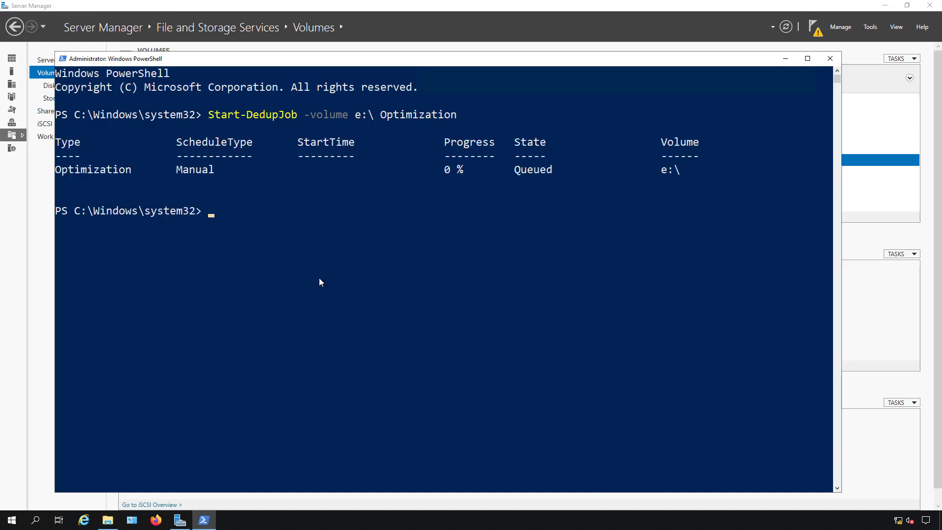
{"action": "key", "text": "alt+Tab"}
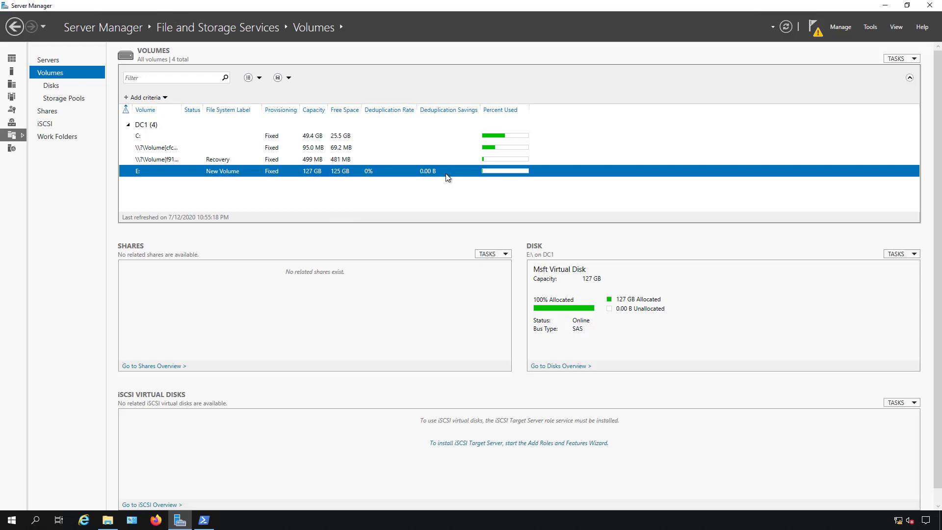
Look over the C: volume's actions, reselect E:, and switch to File Explorer on E:
{"action": "left_click", "coordinate": [213, 138]}
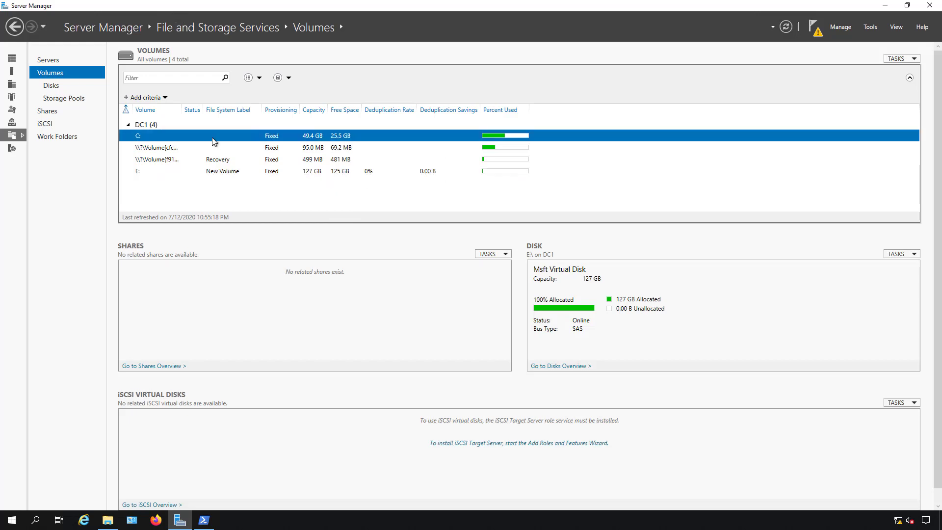
{"action": "right_click", "coordinate": [214, 141]}
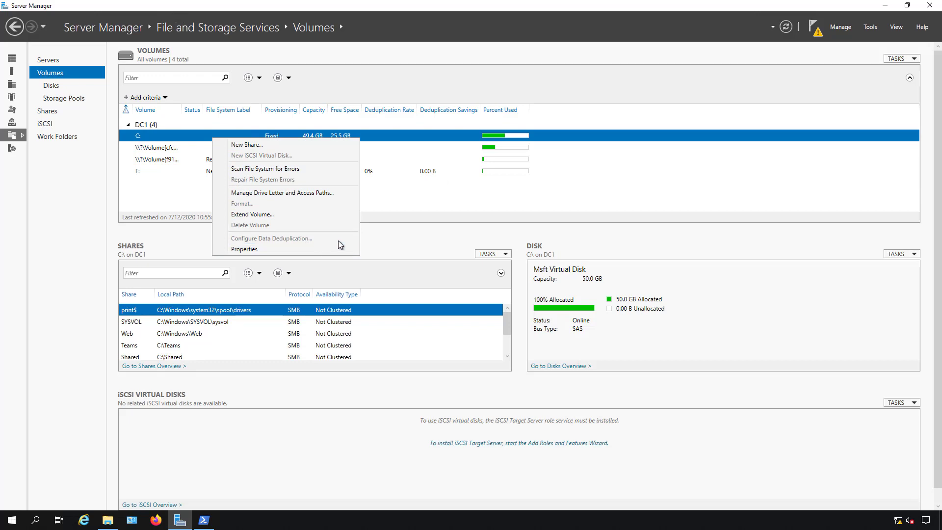
{"action": "left_click", "coordinate": [425, 204]}
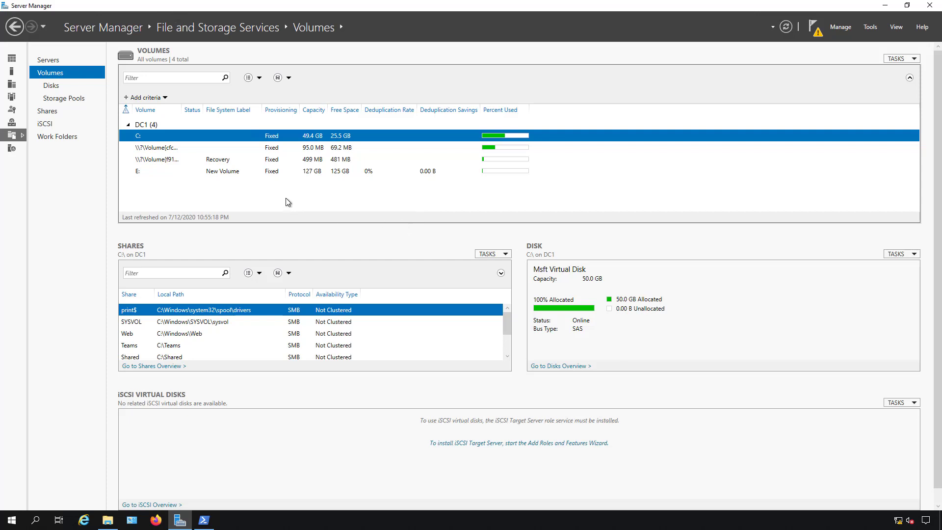
{"action": "left_click", "coordinate": [236, 175]}
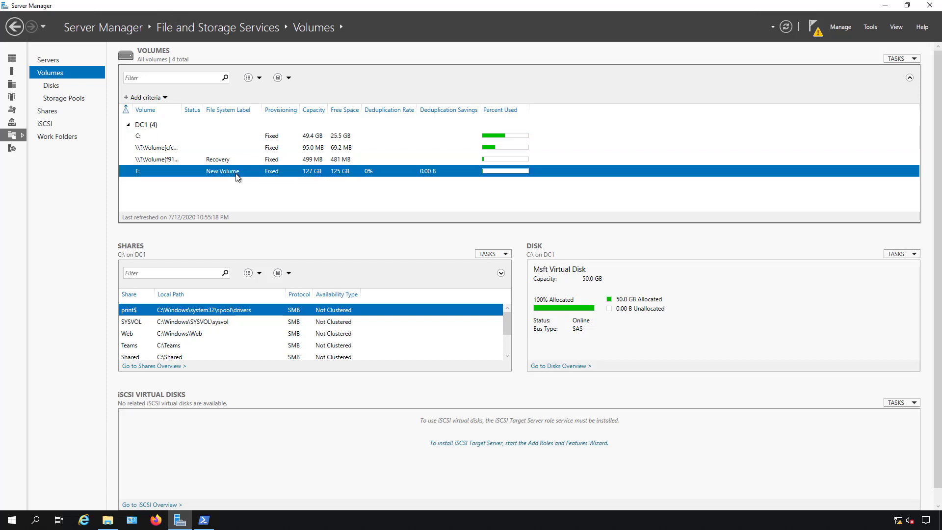
{"action": "key", "text": "alt+Tab"}
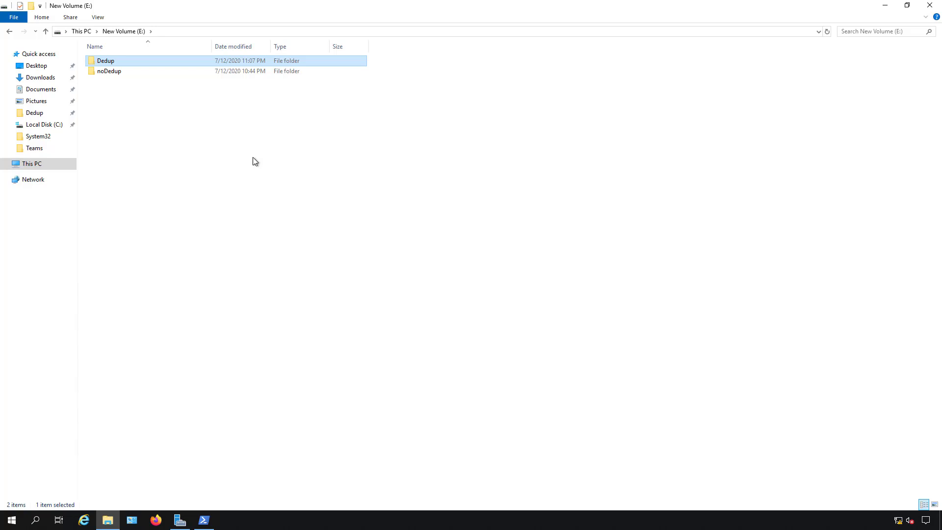
Browse E:'s Dedup, Dedup3 and dedup2 folders, checking Teamsx64.msi's size, then return to PowerShell
{"action": "key", "text": "Return"}
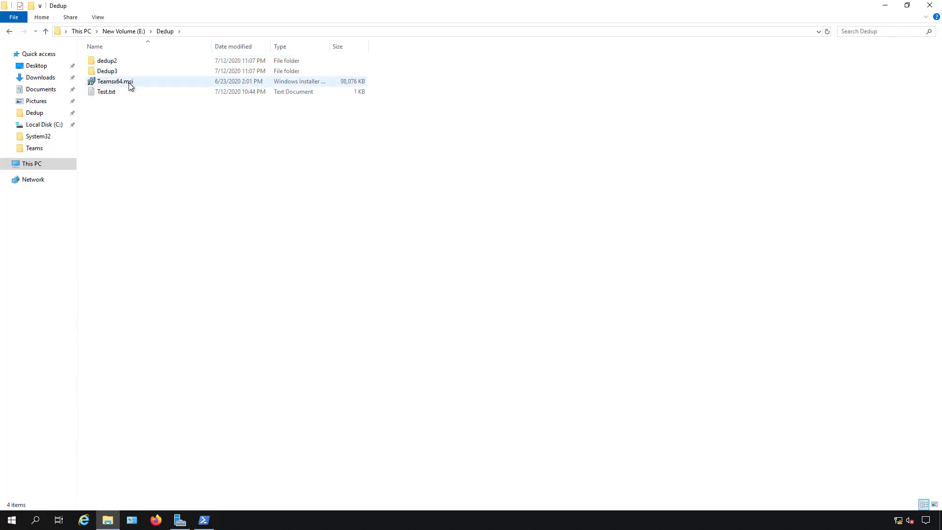
{"action": "left_click", "coordinate": [131, 83]}
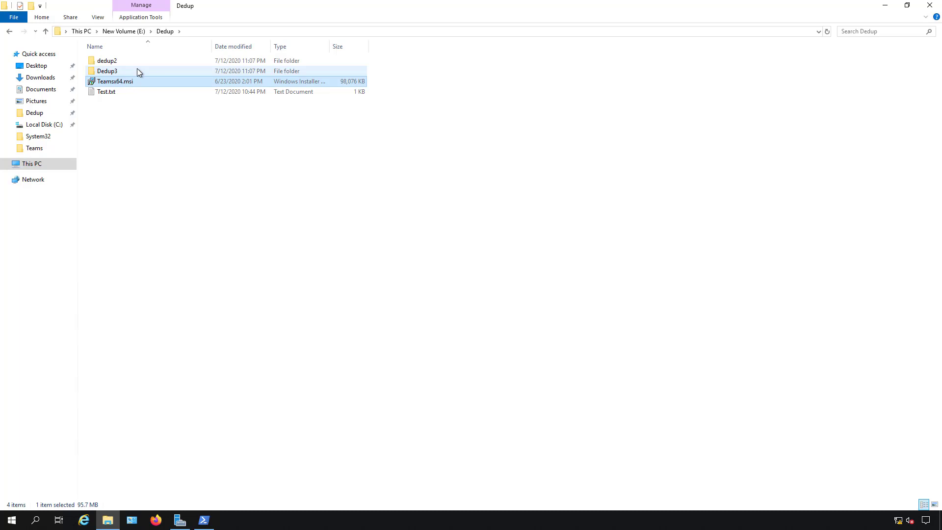
{"action": "double_click", "coordinate": [139, 71]}
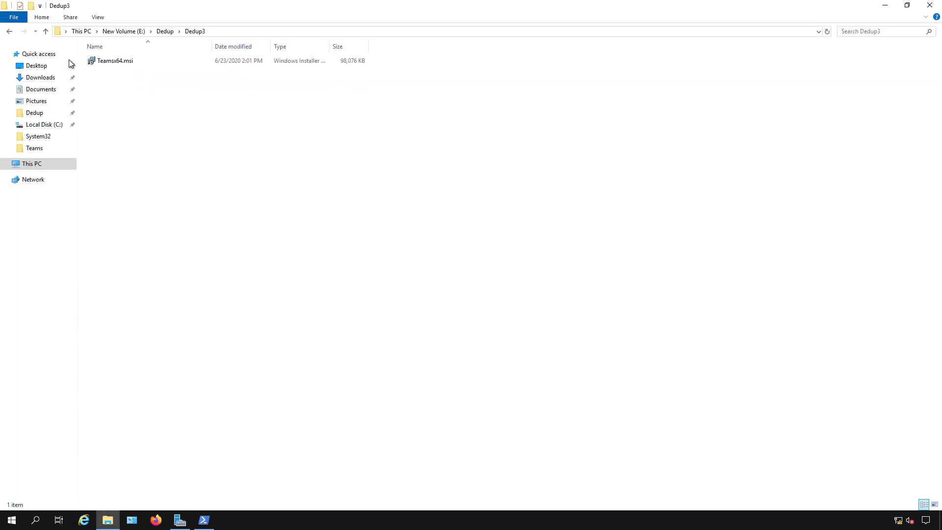
{"action": "left_click", "coordinate": [9, 32]}
{"action": "double_click", "coordinate": [121, 65]}
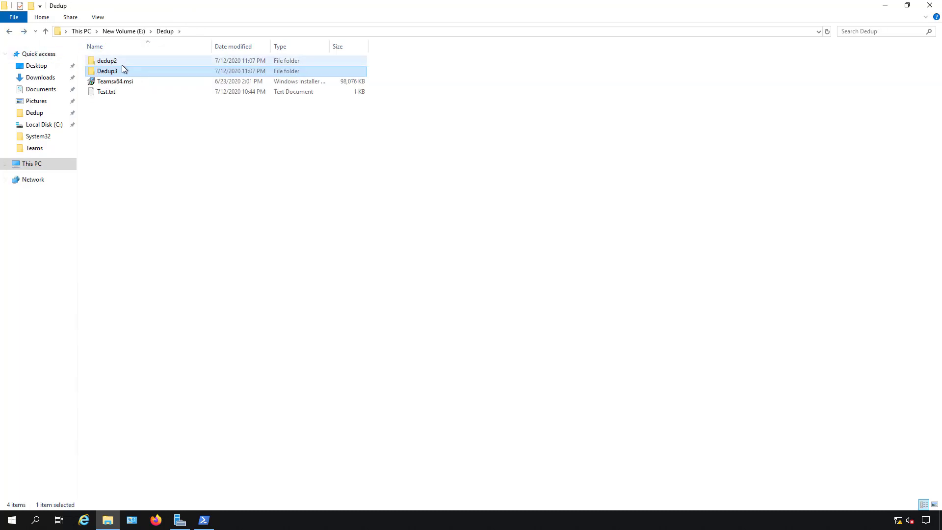
{"action": "left_click", "coordinate": [204, 520]}
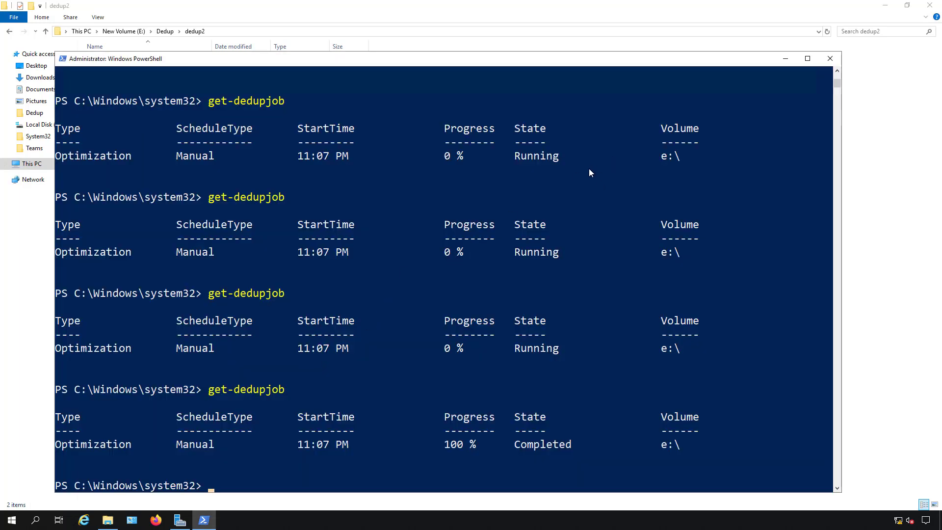
Rerun get-dedupjob until the e:\ Optimization job shows 100% Completed, then minimize PowerShell
{"action": "scroll", "coordinate": [515, 237], "scroll_direction": "up", "scroll_amount": 5}
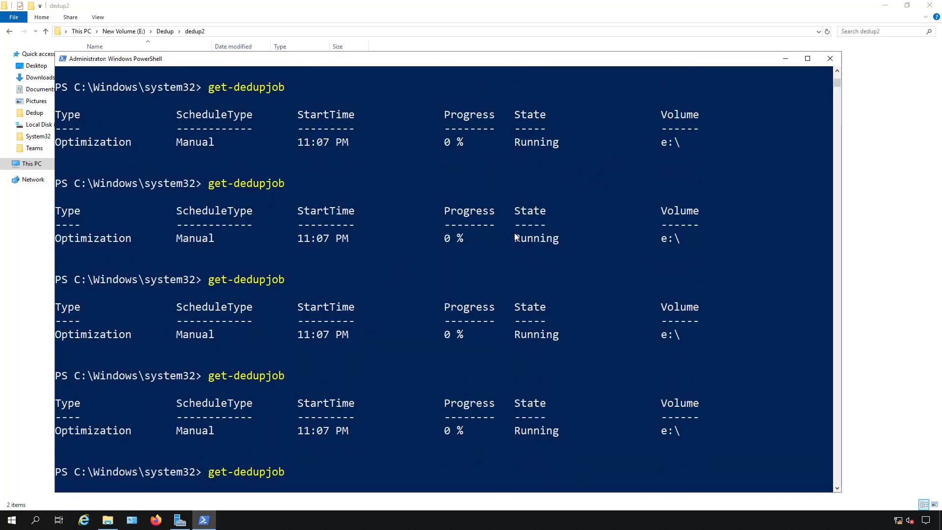
{"action": "scroll", "coordinate": [515, 237], "scroll_direction": "down", "scroll_amount": 1}
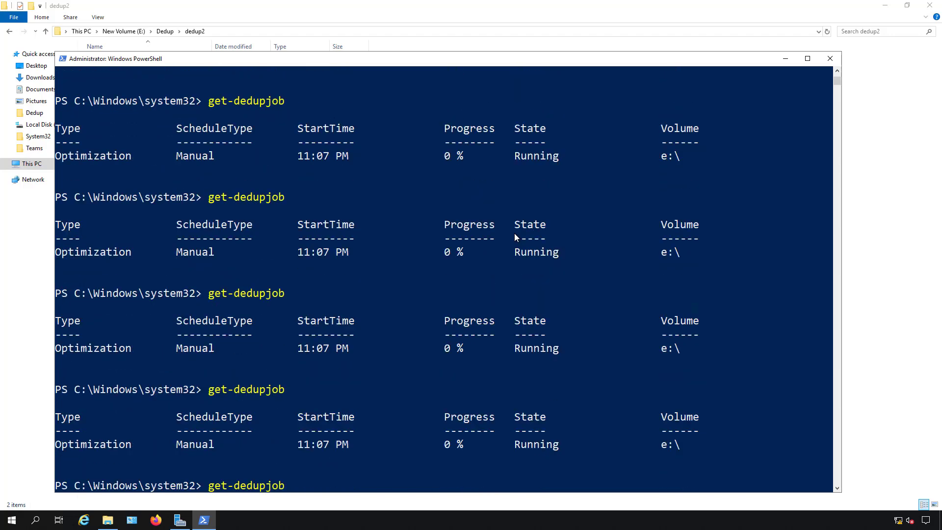
{"action": "scroll", "coordinate": [515, 237], "scroll_direction": "up", "scroll_amount": 4}
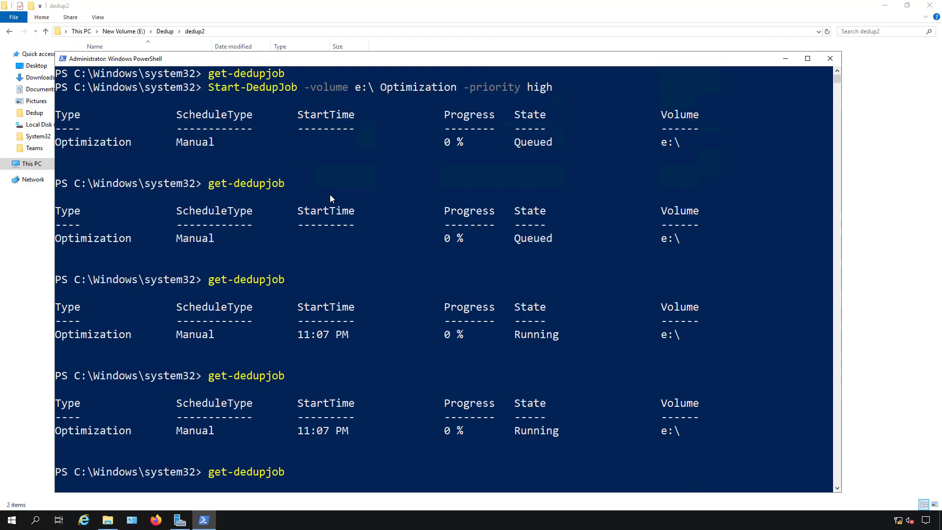
{"action": "key", "text": "Return"}
{"action": "key", "text": "Up"}
{"action": "key", "text": "Return"}
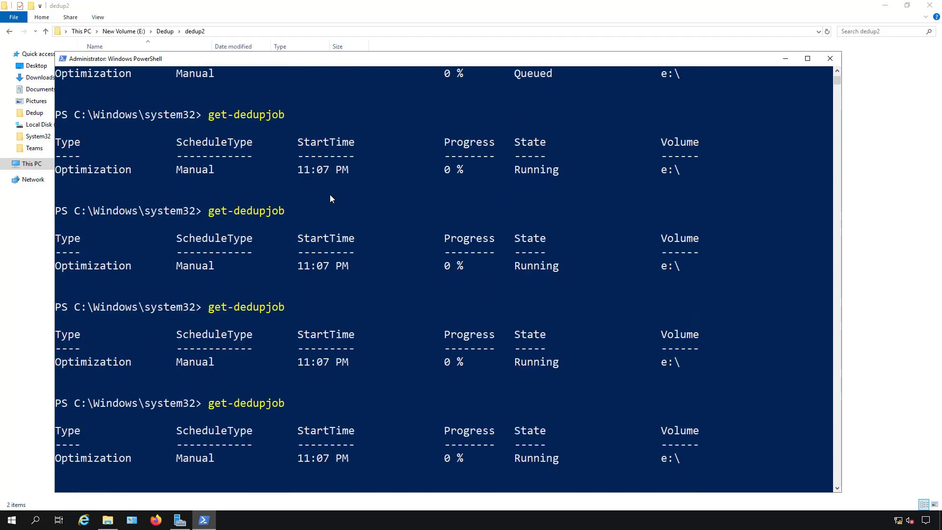
{"action": "key", "text": "Up"}
{"action": "key", "text": "Return"}
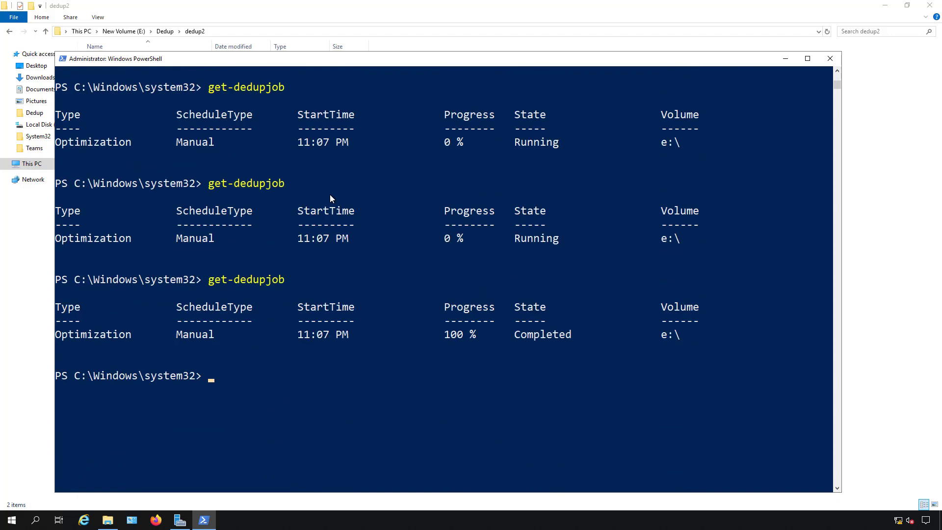
{"action": "scroll", "coordinate": [337, 259], "scroll_direction": "down", "scroll_amount": 1}
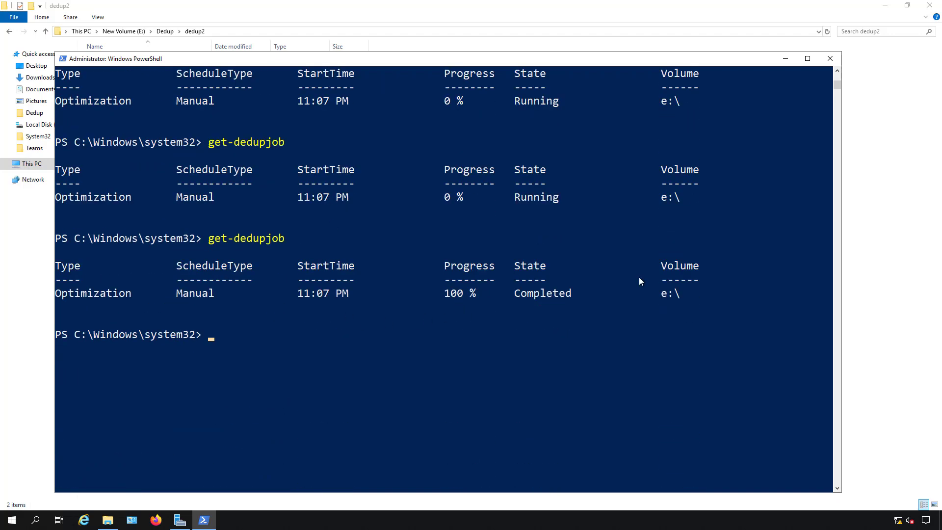
{"action": "left_click", "coordinate": [785, 59]}
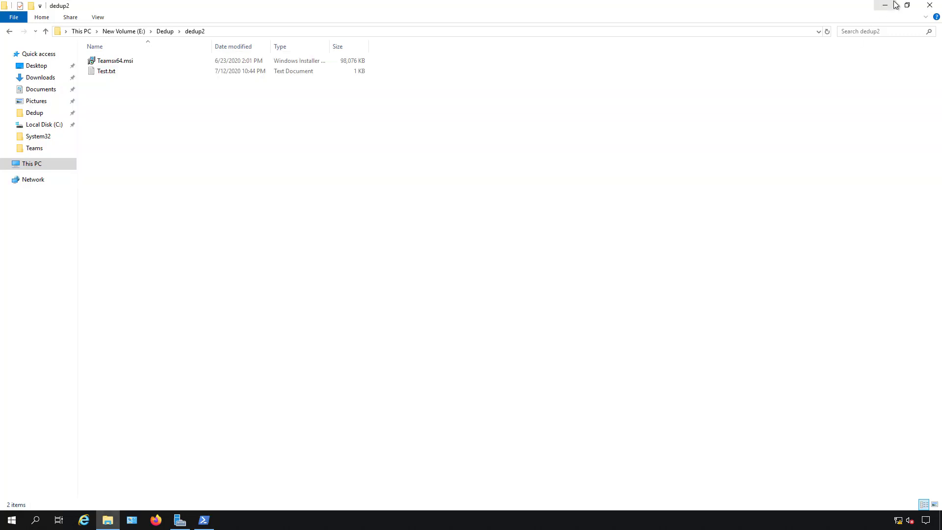
{"action": "key", "text": "ctrl+alt+Break"}
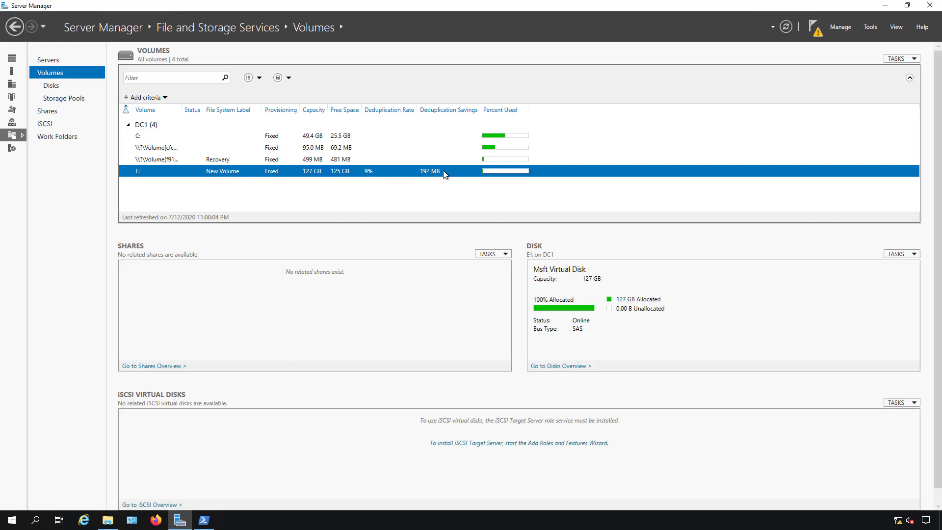
Refresh the Volumes list so E: shows a 9% deduplication rate and 192 MB saved
{"action": "left_click", "coordinate": [903, 60]}
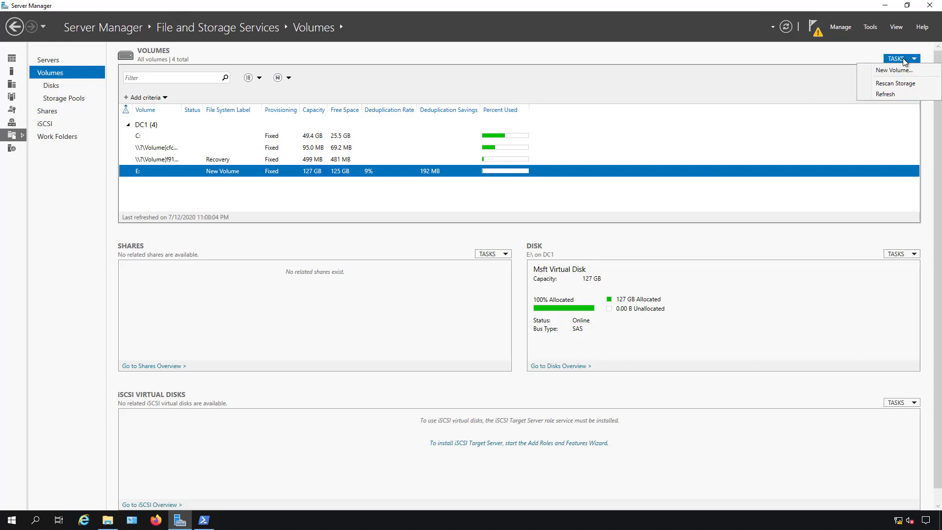
{"action": "left_click", "coordinate": [888, 94]}
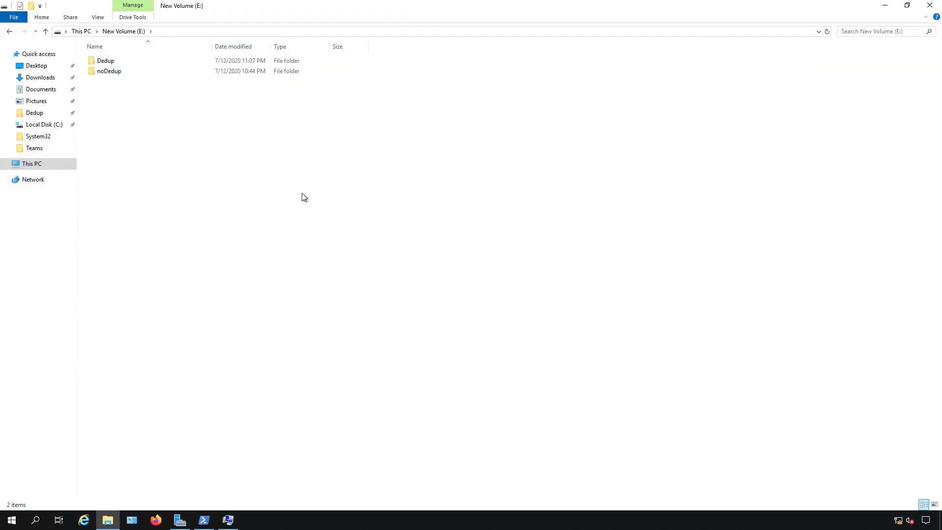
In Folder Options, untick Hide protected operating system files and confirm the warning
{"action": "left_click", "coordinate": [101, 18]}
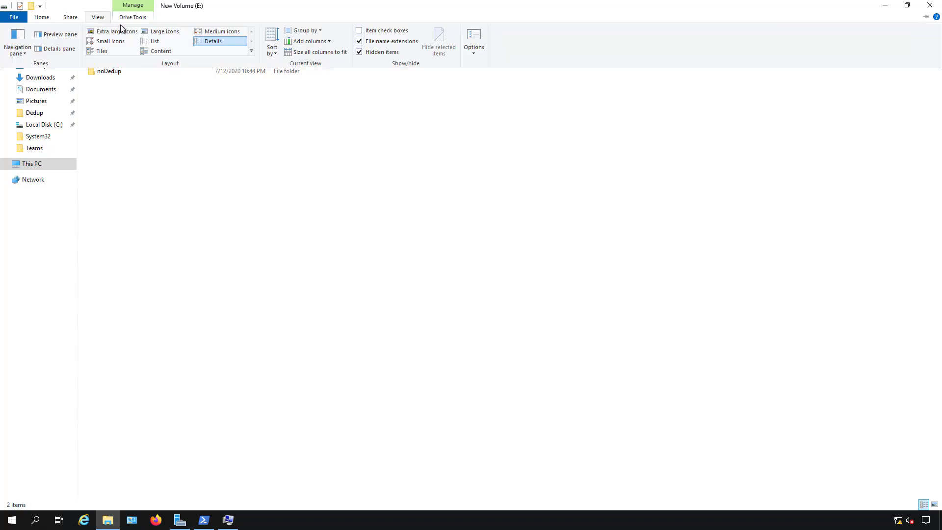
{"action": "left_click", "coordinate": [475, 49]}
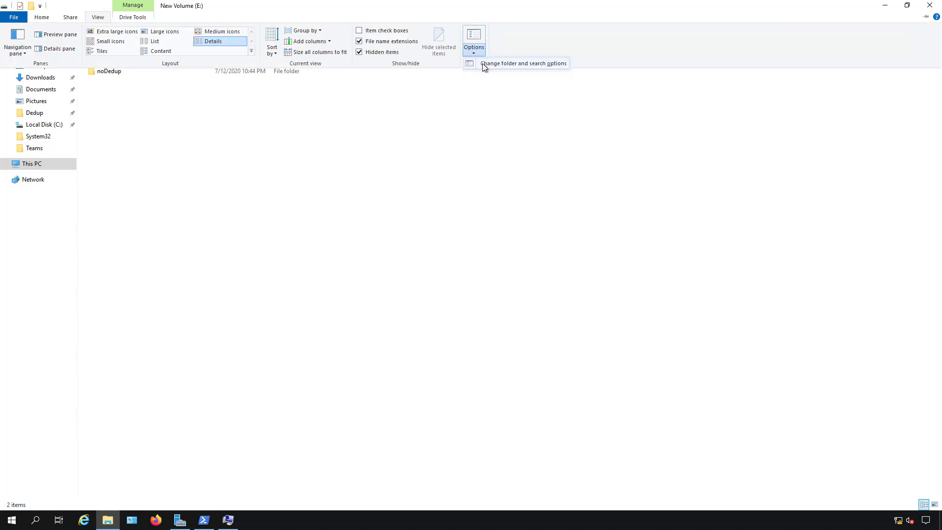
{"action": "left_click", "coordinate": [484, 66]}
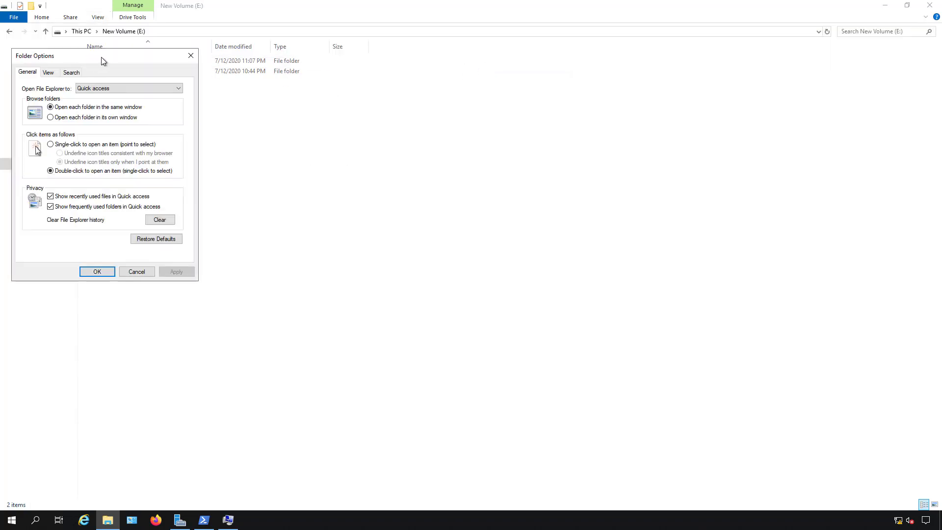
{"action": "left_click_drag", "start_coordinate": [101, 57], "coordinate": [259, 54]}
{"action": "left_click", "coordinate": [208, 70]}
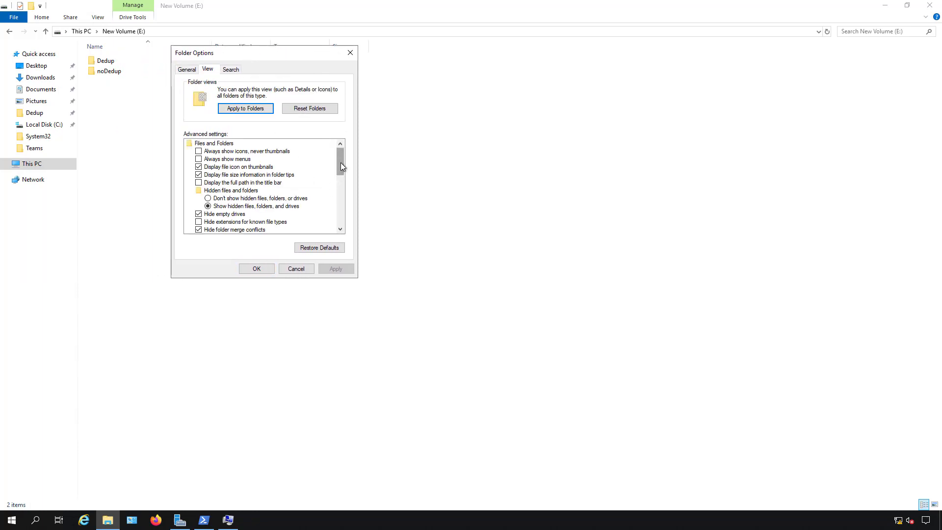
{"action": "left_click_drag", "start_coordinate": [340, 163], "coordinate": [342, 168]}
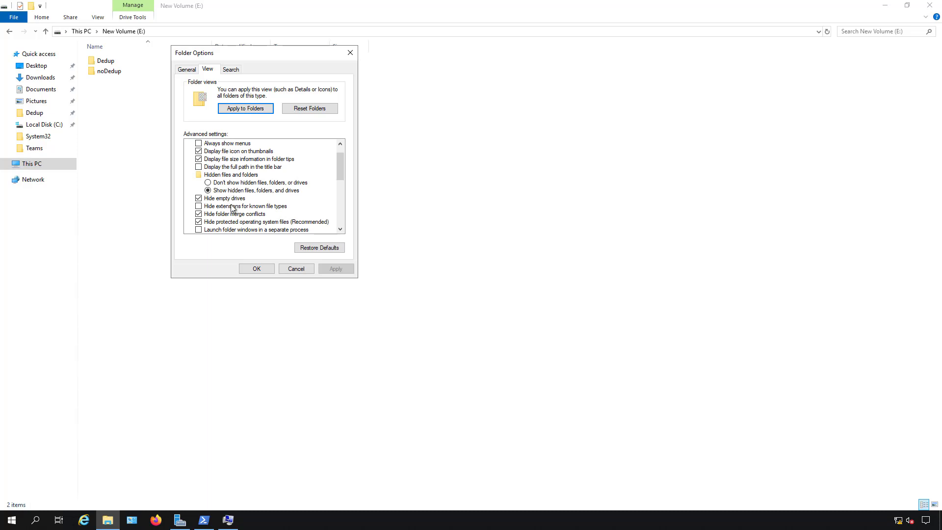
{"action": "left_click", "coordinate": [199, 223]}
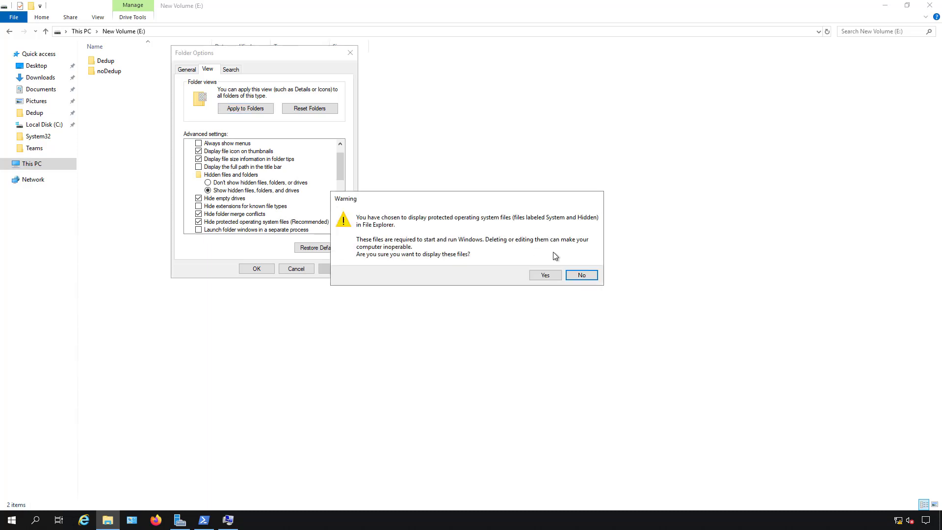
{"action": "left_click", "coordinate": [551, 275]}
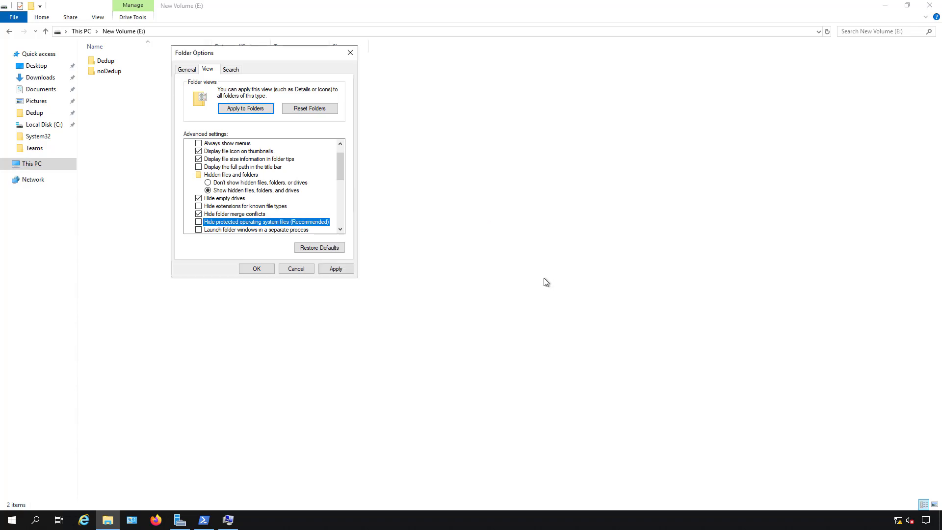
{"action": "left_click", "coordinate": [266, 270]}
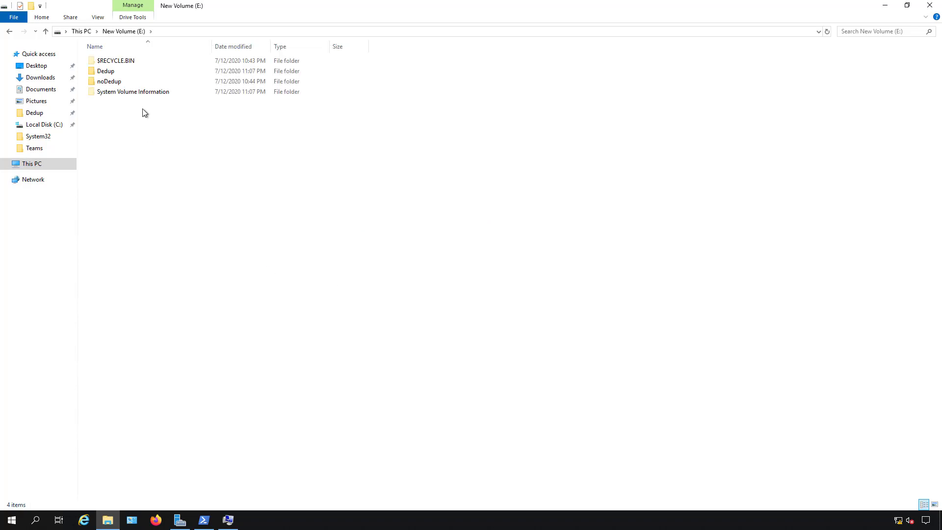
Drill into System Volume Information > Dedup > ChunkStore > the GUID-named chunk store folder
{"action": "left_click", "coordinate": [141, 95]}
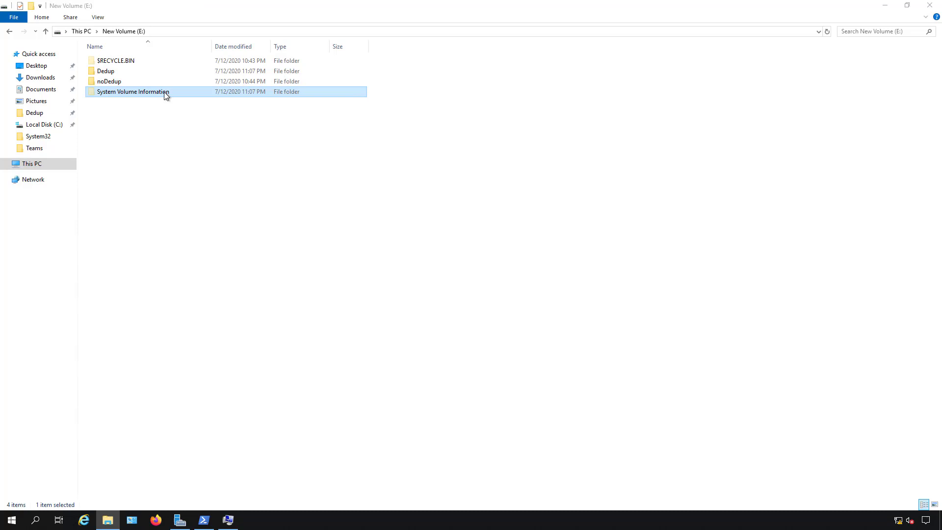
{"action": "left_click", "coordinate": [146, 109]}
{"action": "left_click", "coordinate": [141, 95]}
{"action": "double_click", "coordinate": [141, 93]}
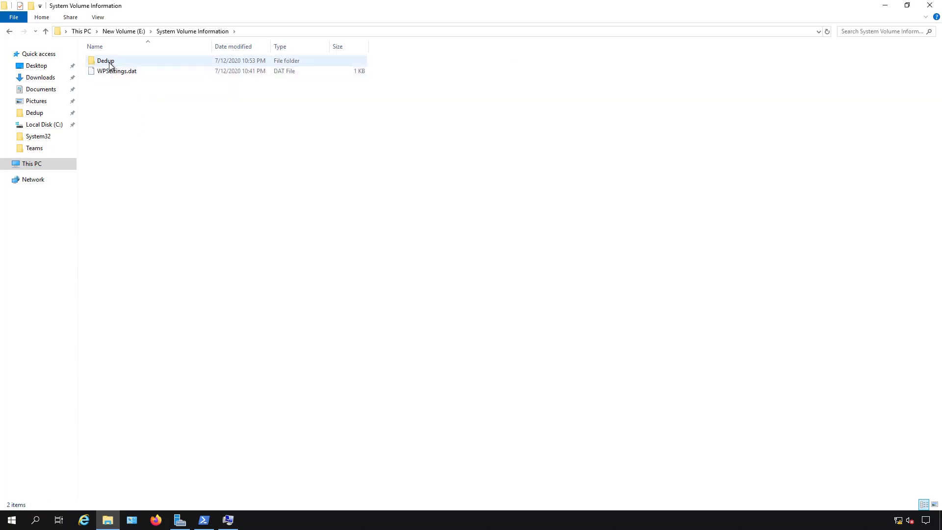
{"action": "double_click", "coordinate": [110, 63]}
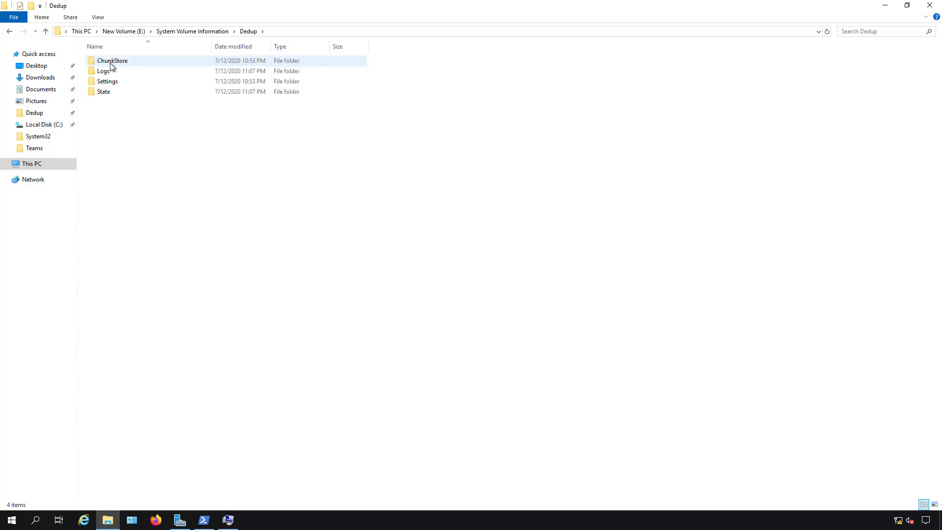
{"action": "double_click", "coordinate": [136, 62]}
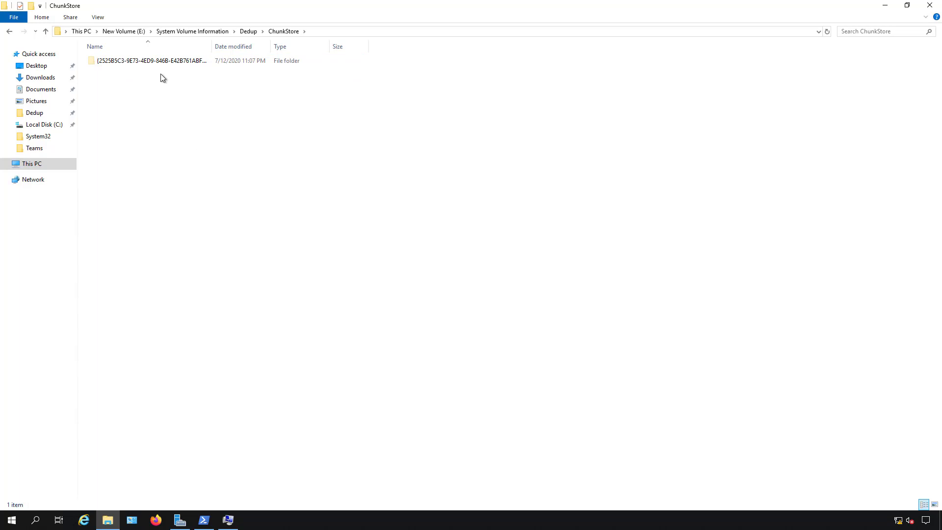
{"action": "double_click", "coordinate": [163, 63]}
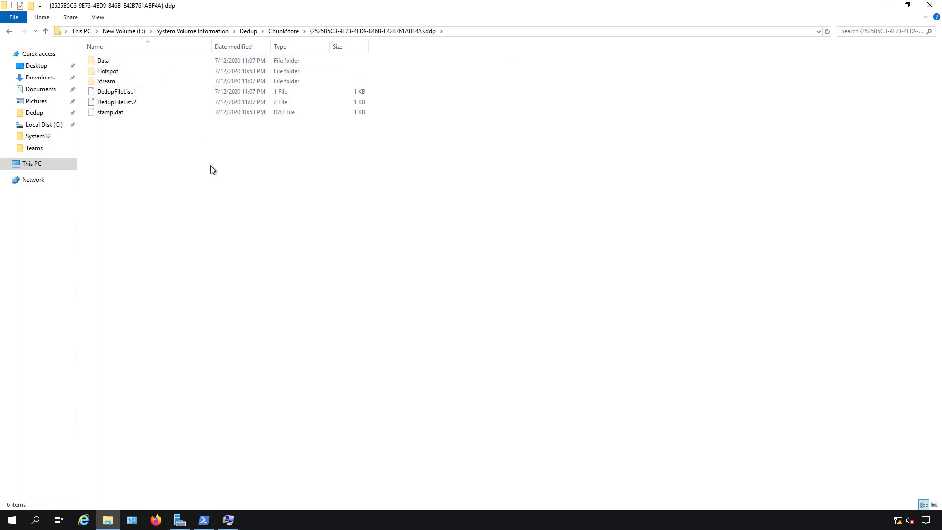
Inspect DedupFileList.1 and .2, then open Data and select the 98,092 KB .ccc file
{"action": "left_click", "coordinate": [137, 92]}
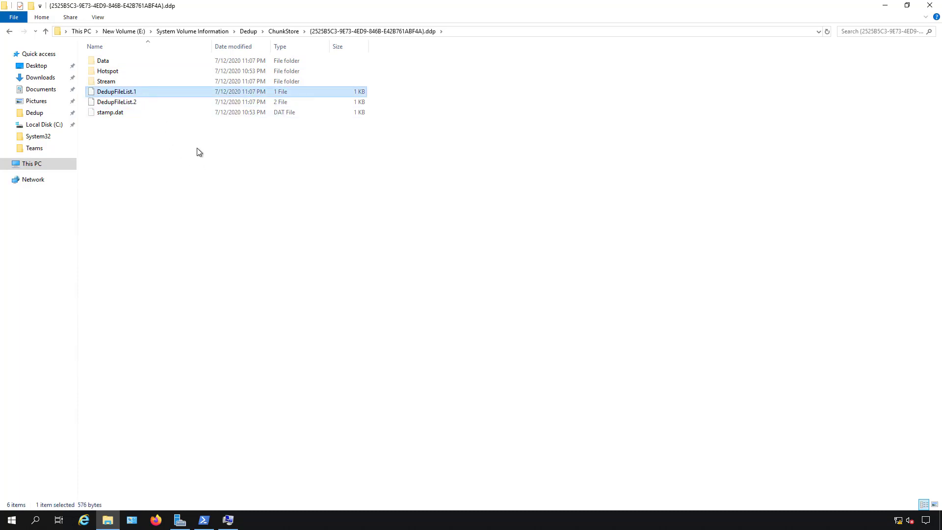
{"action": "left_click", "coordinate": [186, 102]}
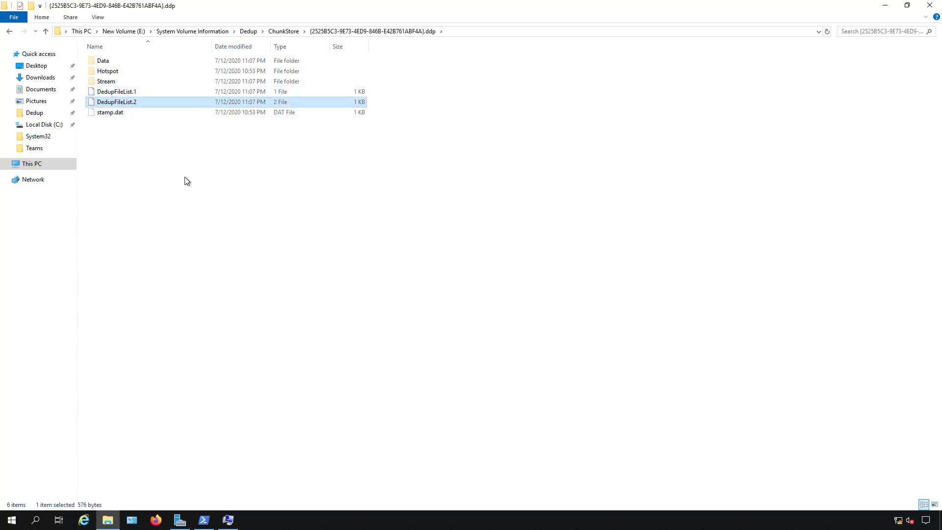
{"action": "double_click", "coordinate": [143, 59]}
{"action": "key", "text": "Down"}
{"action": "key", "text": "Down"}
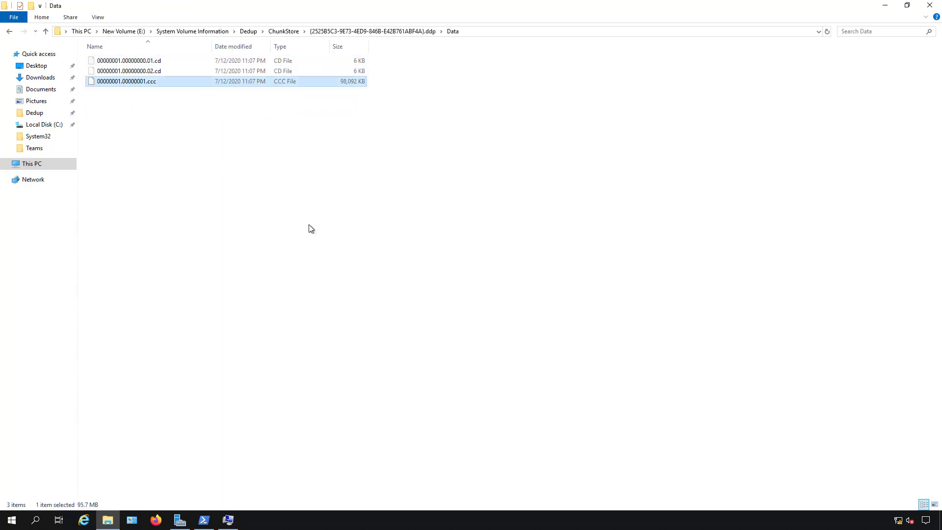